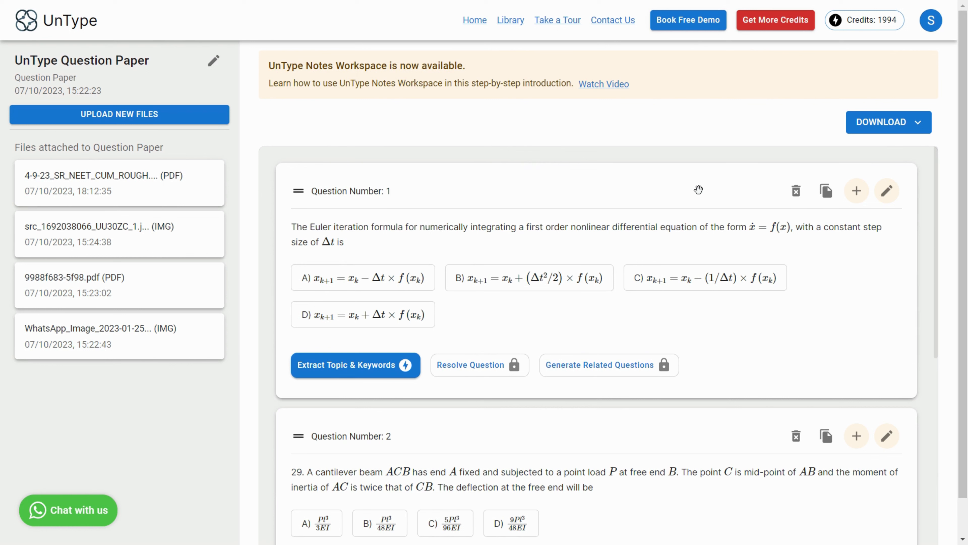
Step: Open question 1 for editing and append "as follows" to the end of its question text
left_click(887, 198)
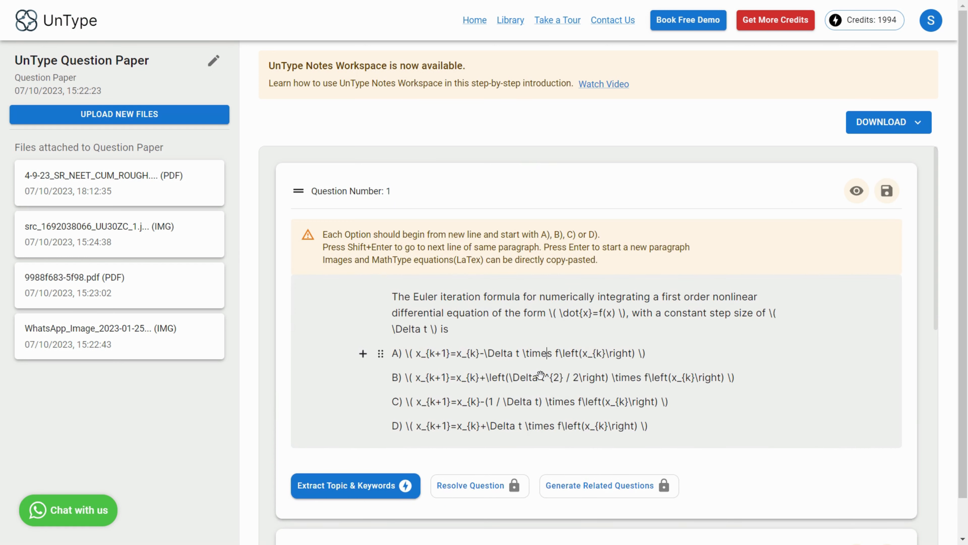
left_click(539, 400)
type("as follows")
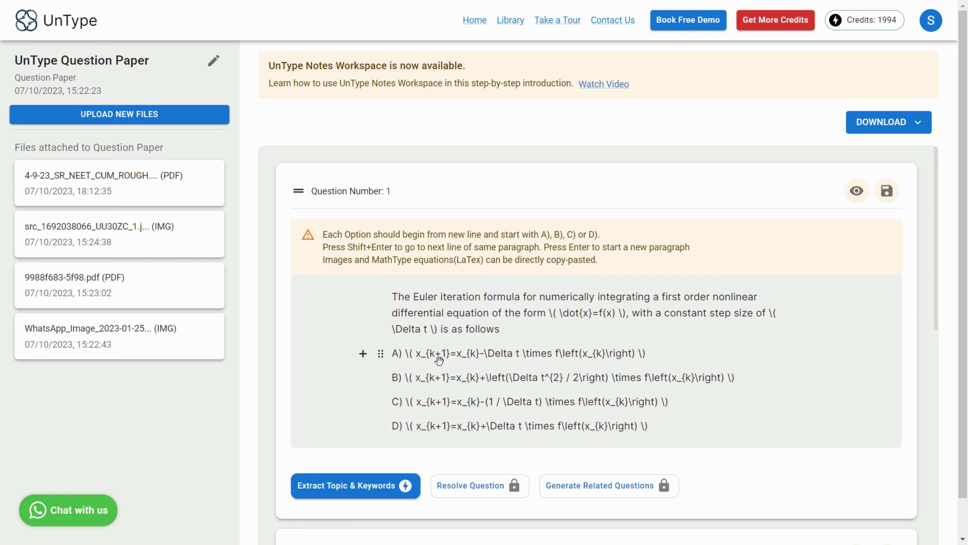
Step: Preview the edited question 1 and save it
left_click(382, 359)
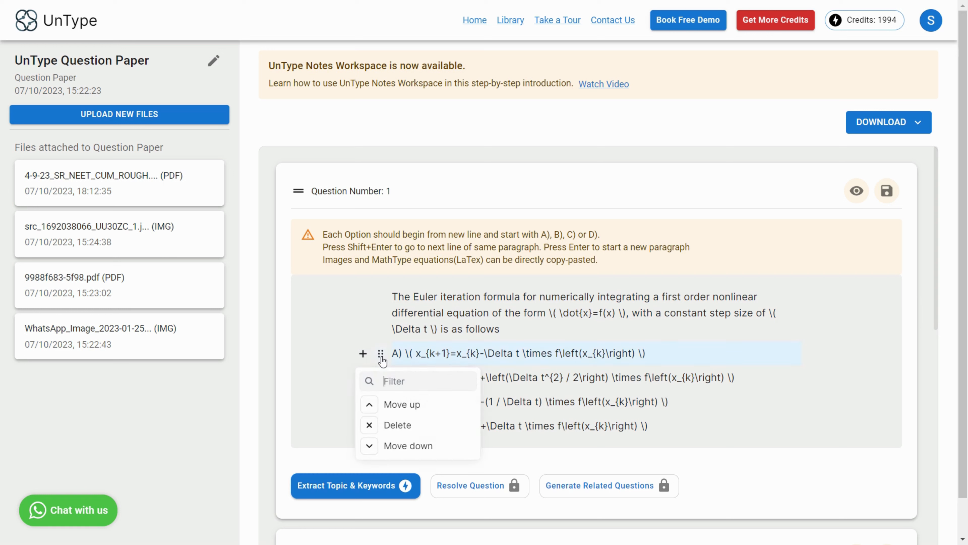
left_click(458, 354)
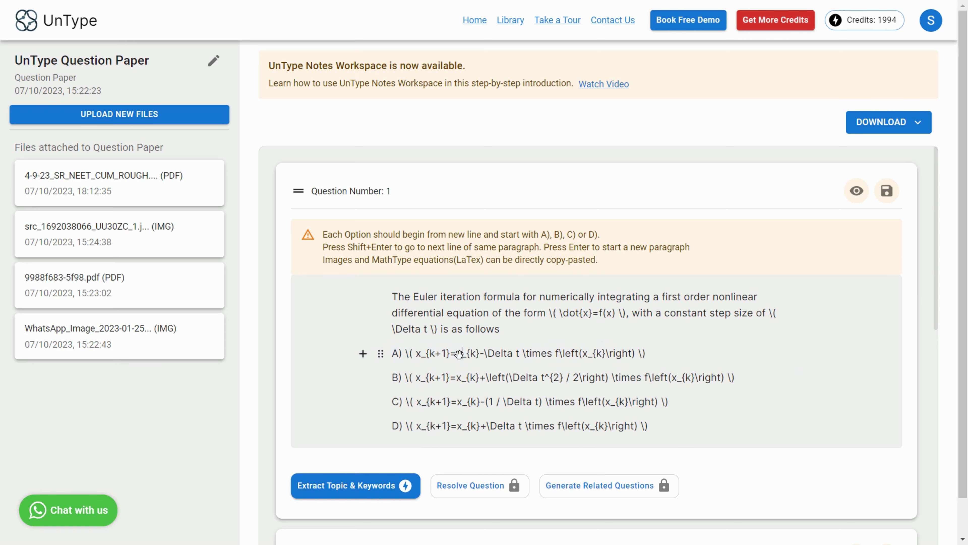
left_click(398, 353)
key("Left")
left_click(671, 424)
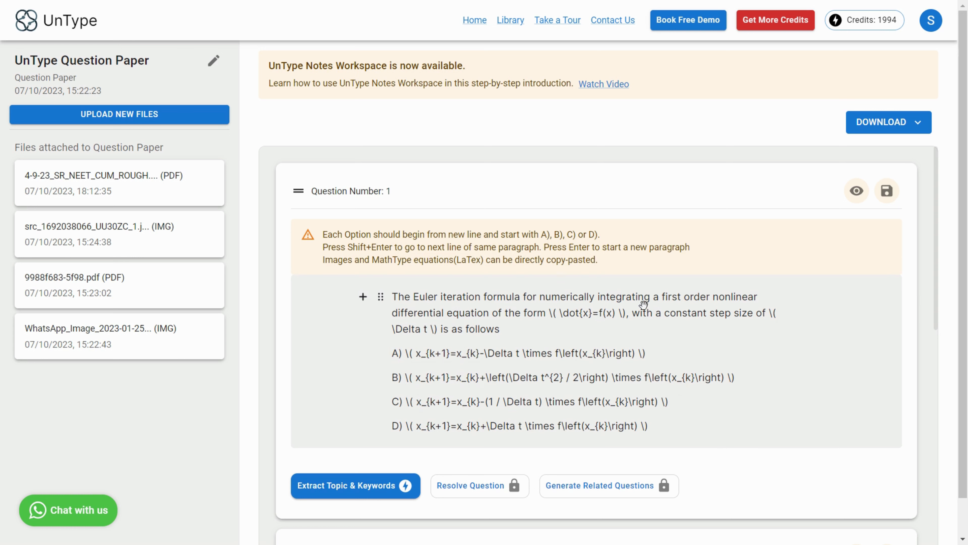
left_click(856, 191)
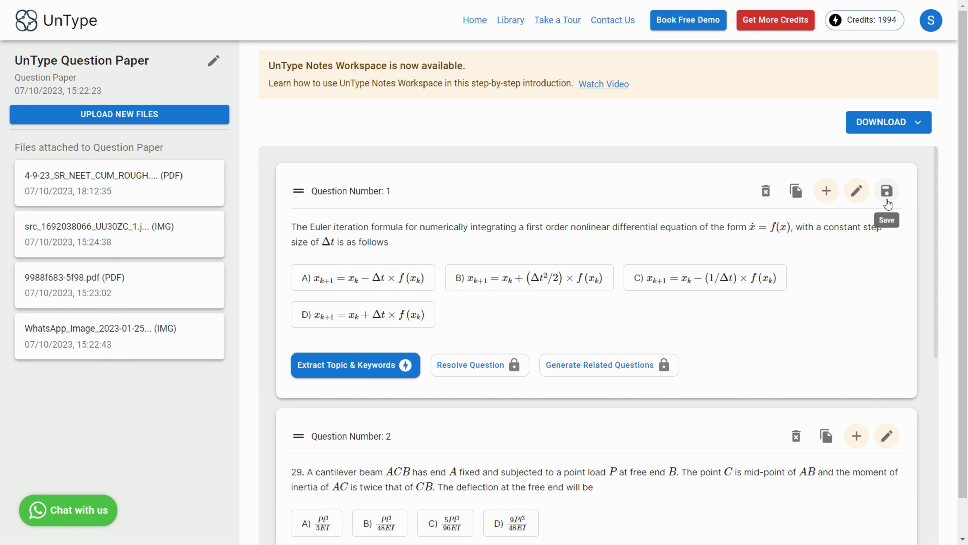
left_click(888, 204)
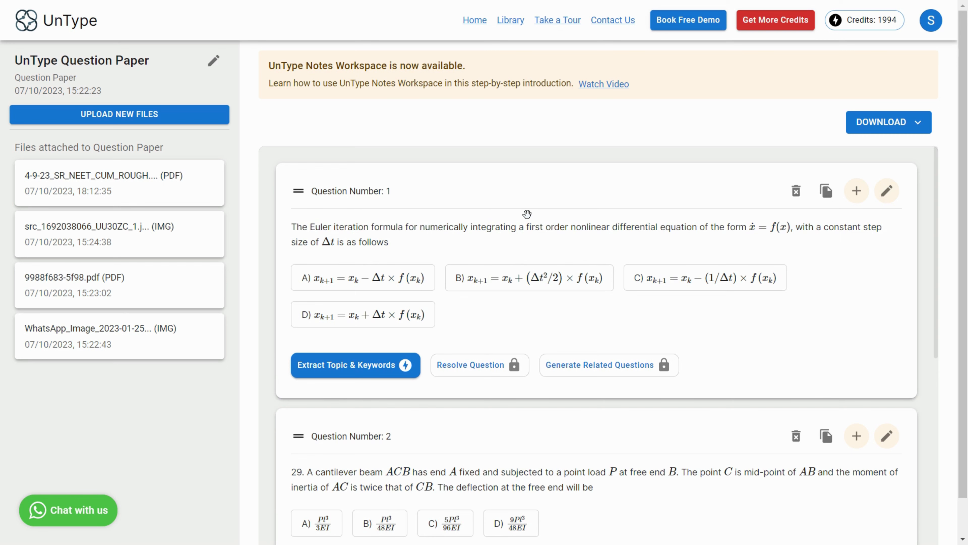
Step: Open question 2 for editing and copy the cantilever beam diagram image from the other browser tab
scroll(527, 214, "down", 5)
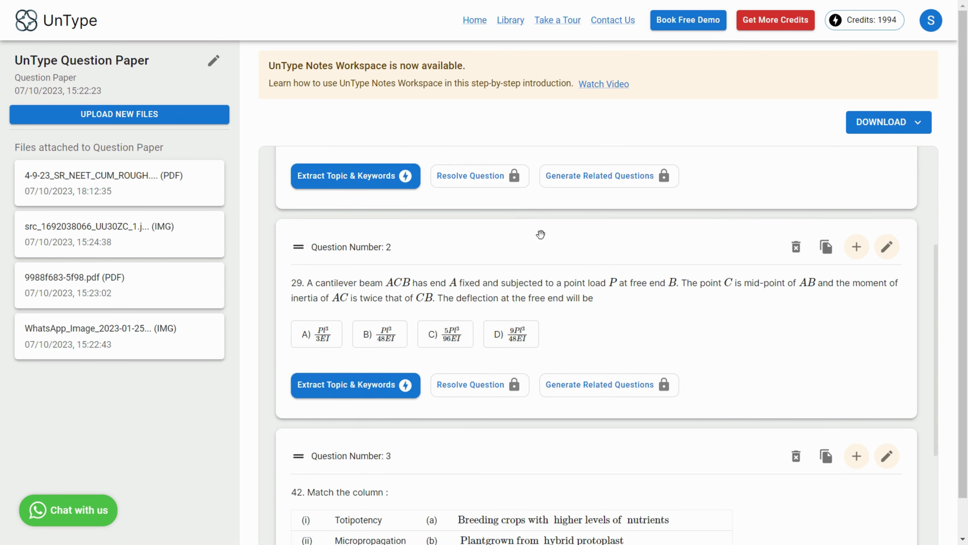
left_click(887, 247)
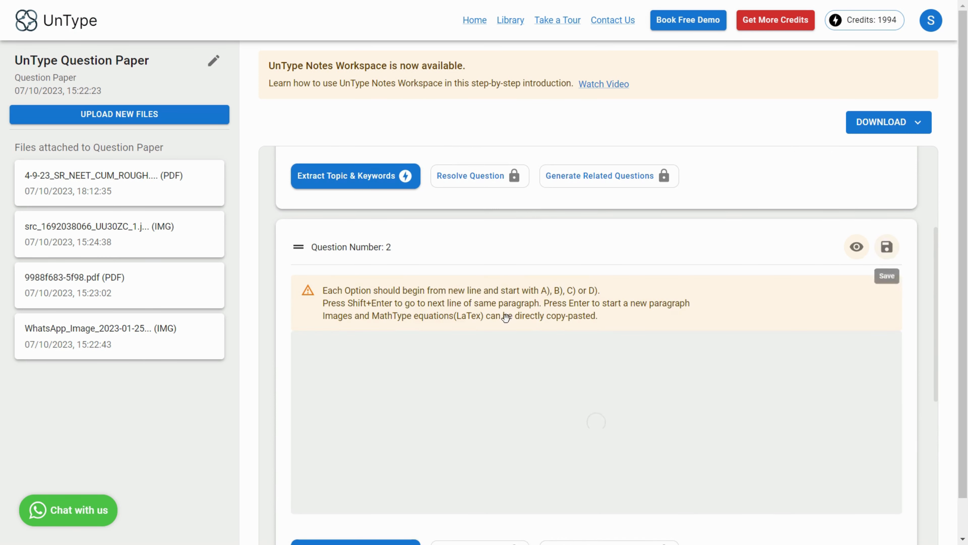
scroll(553, 278, "down", 3)
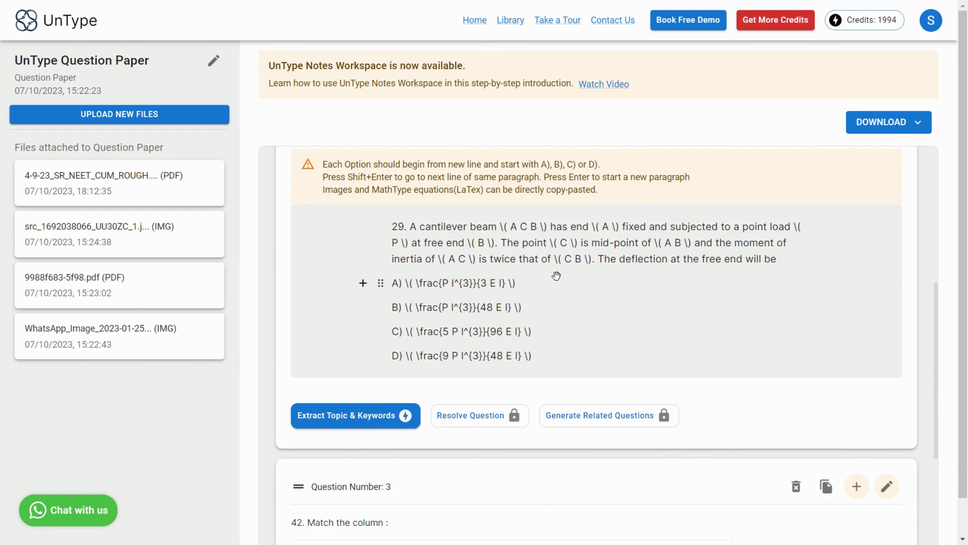
key("ctrl+Tab")
right_click(500, 252)
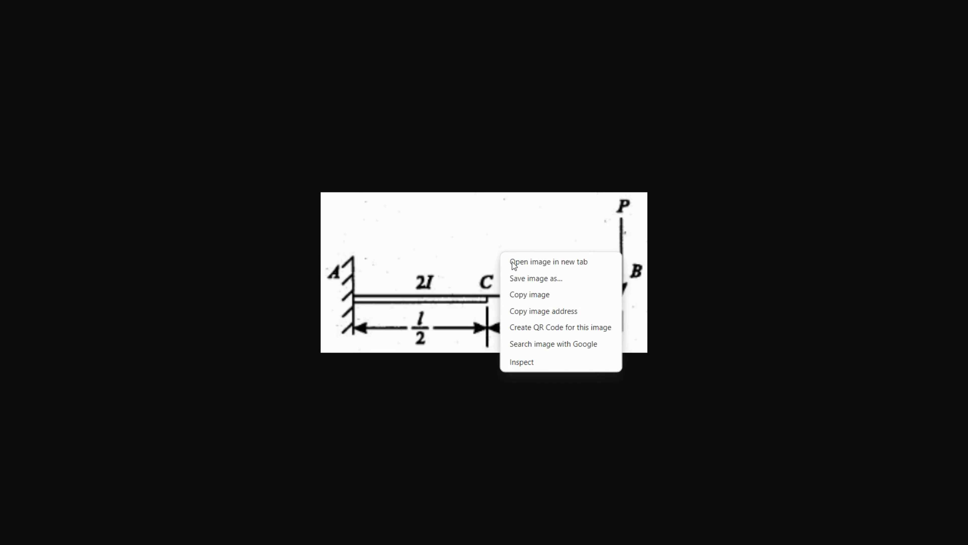
left_click(553, 295)
key("ctrl+shift+Tab")
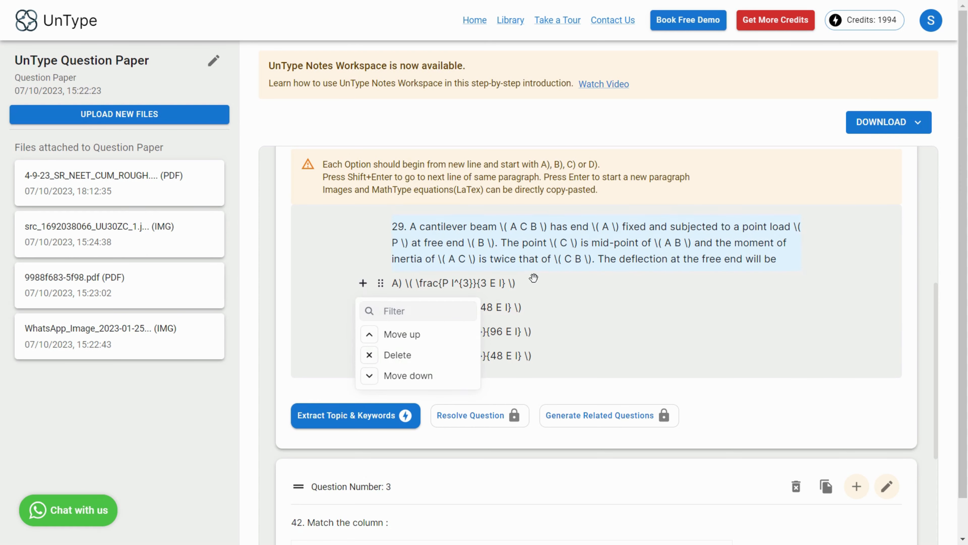
Step: Paste the beam diagram on a new line below question 2's text, above the options
left_click(623, 275)
left_click(798, 263)
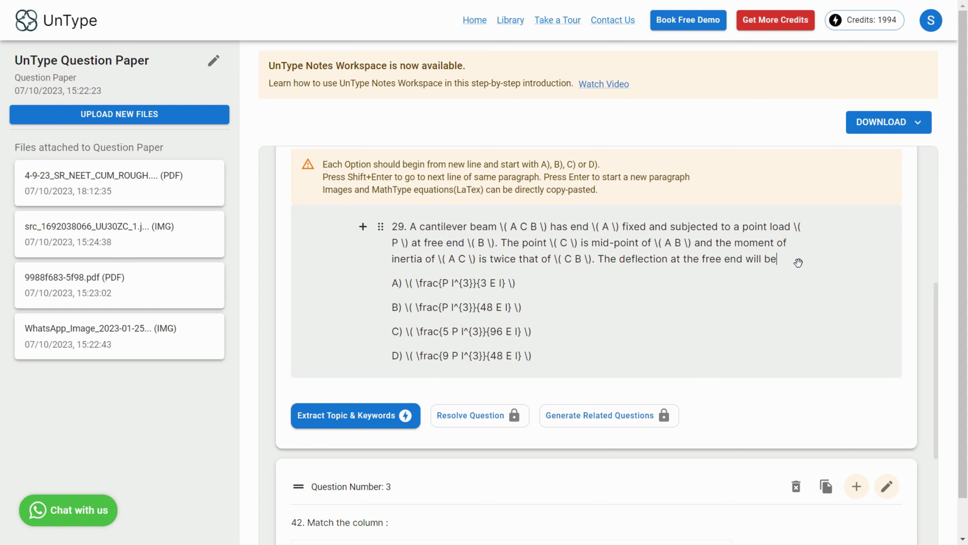
key("shift+Return")
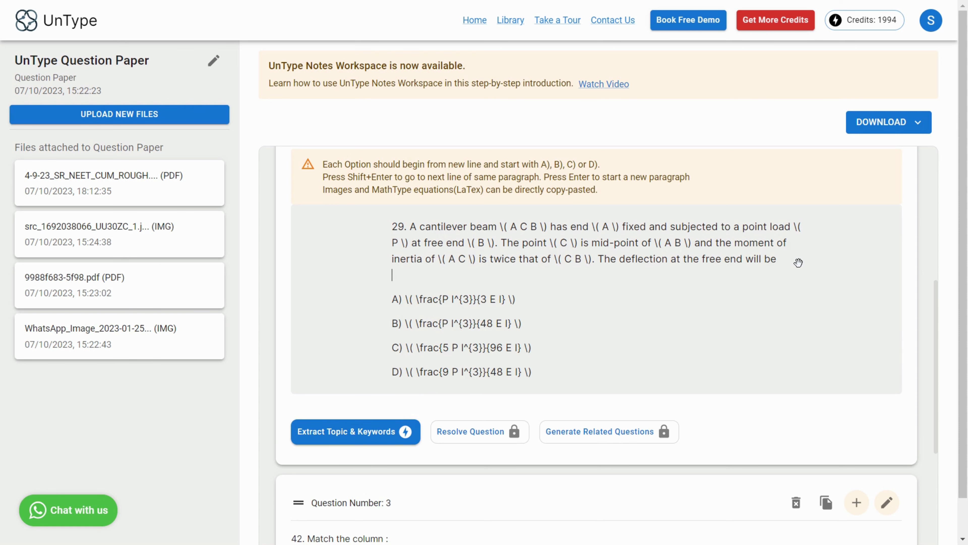
key("ctrl+v")
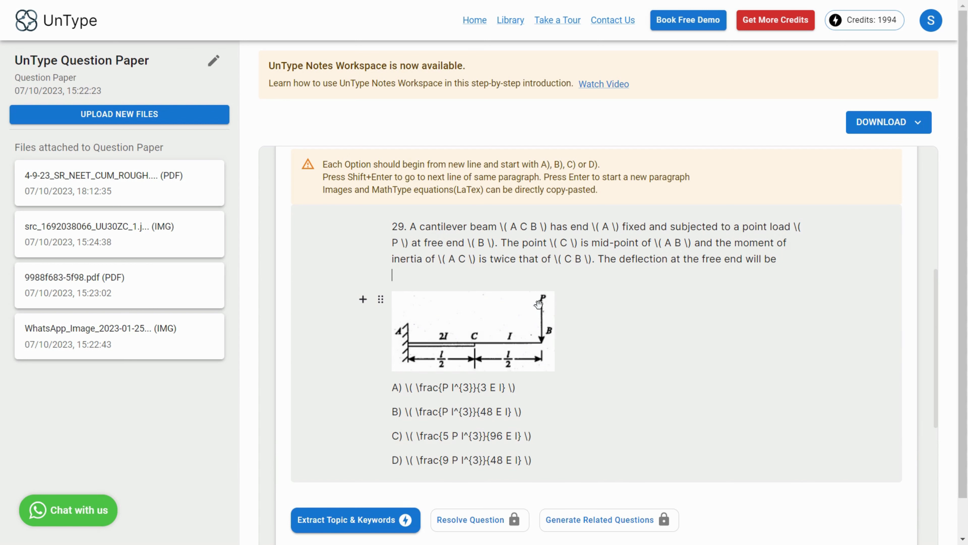
Step: Preview question 2 with its diagram and save it
scroll(716, 269, "down", 8)
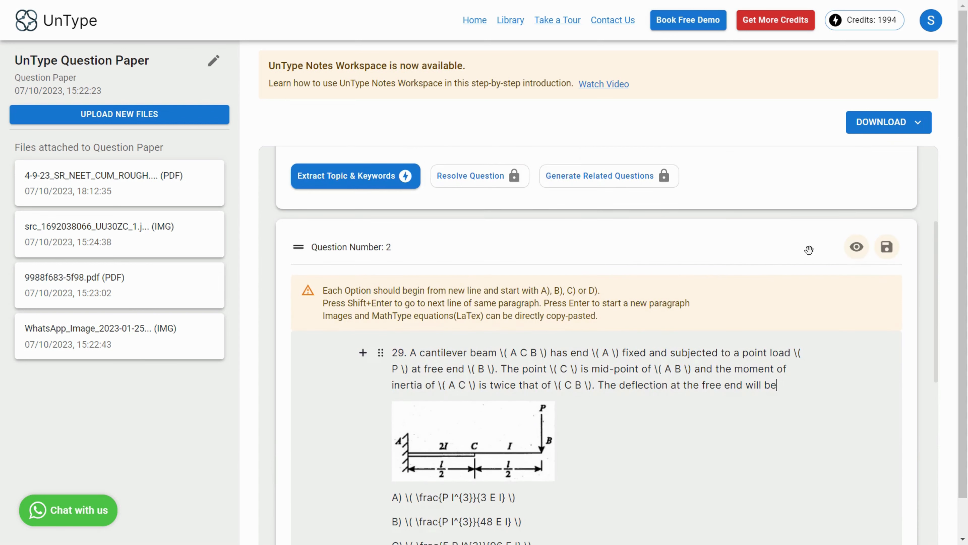
left_click(856, 247)
scroll(624, 261, "down", 3)
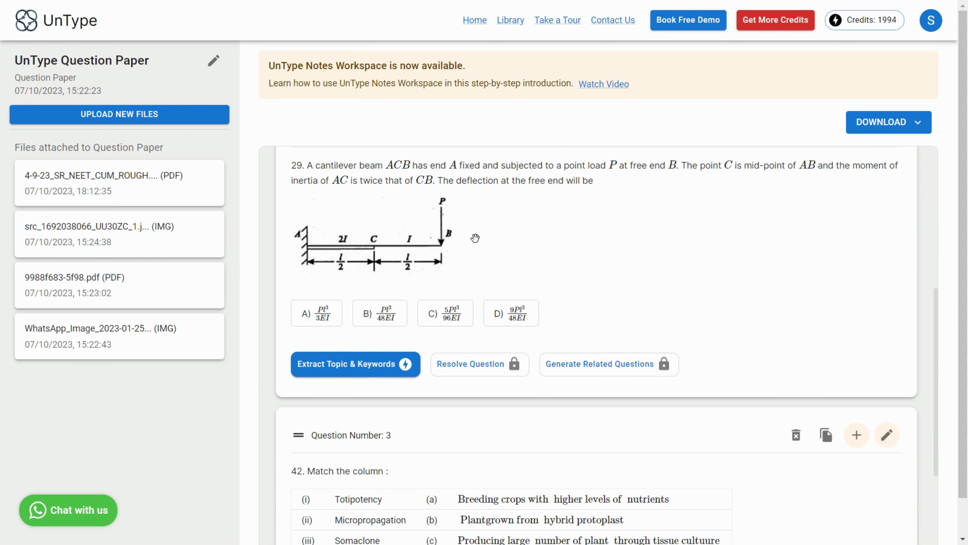
scroll(475, 238, "up", 1)
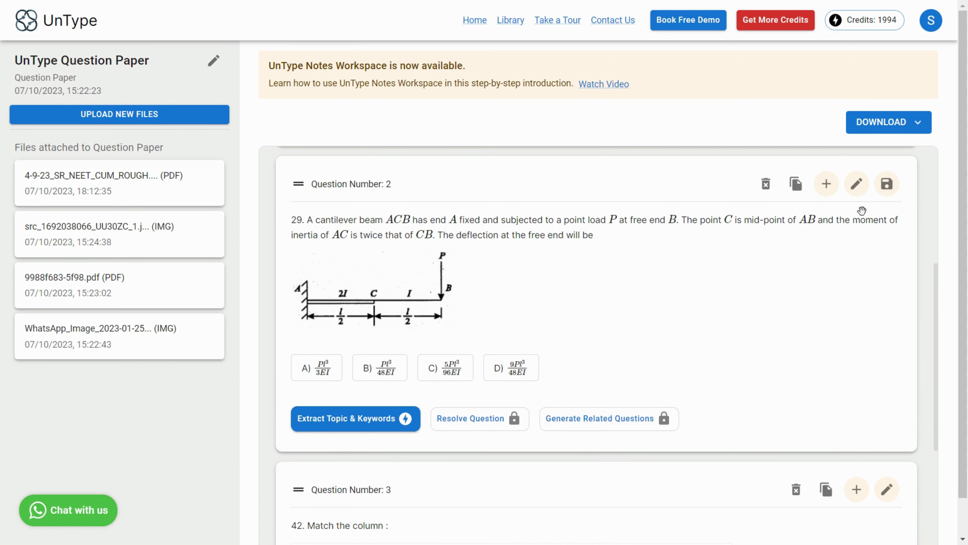
left_click(890, 192)
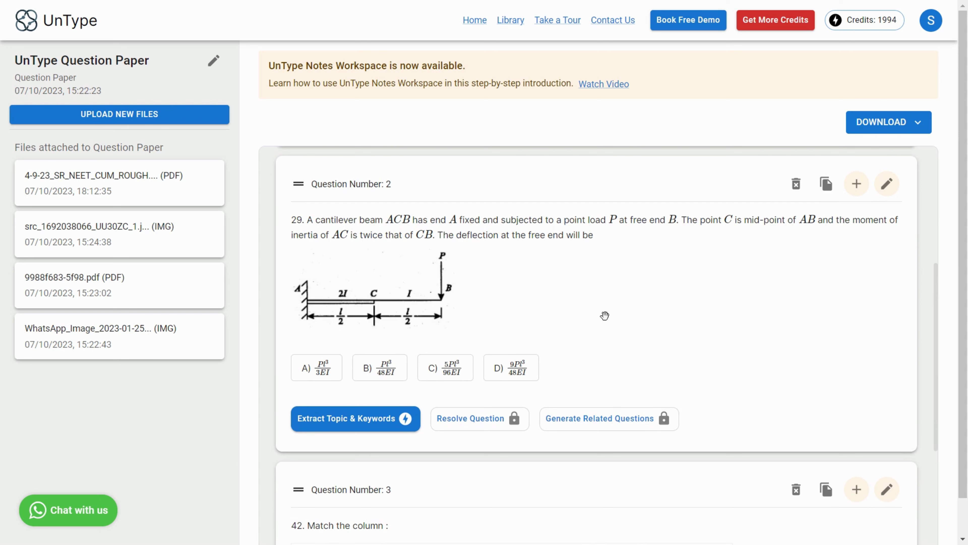
Step: Open question 3 for editing and change the "Somaclone" cell in the match table to "Somaclone hybrid"
scroll(575, 251, "down", 1)
scroll(575, 250, "down", 4)
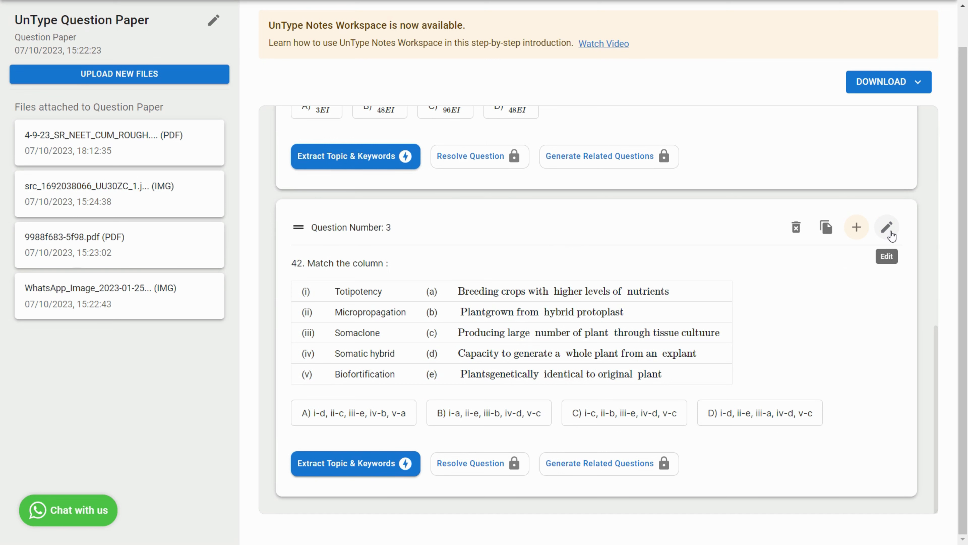
left_click(887, 228)
scroll(652, 241, "down", 5)
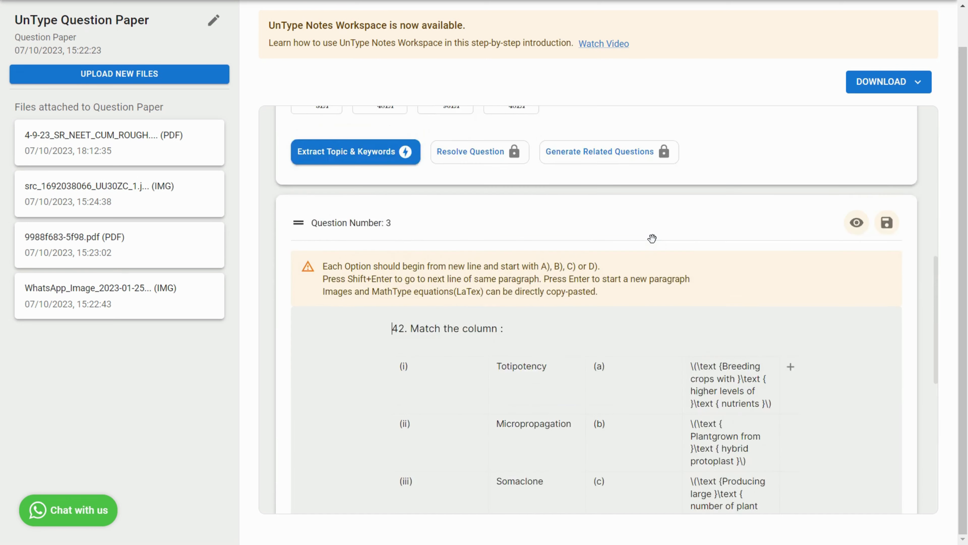
left_click(463, 236)
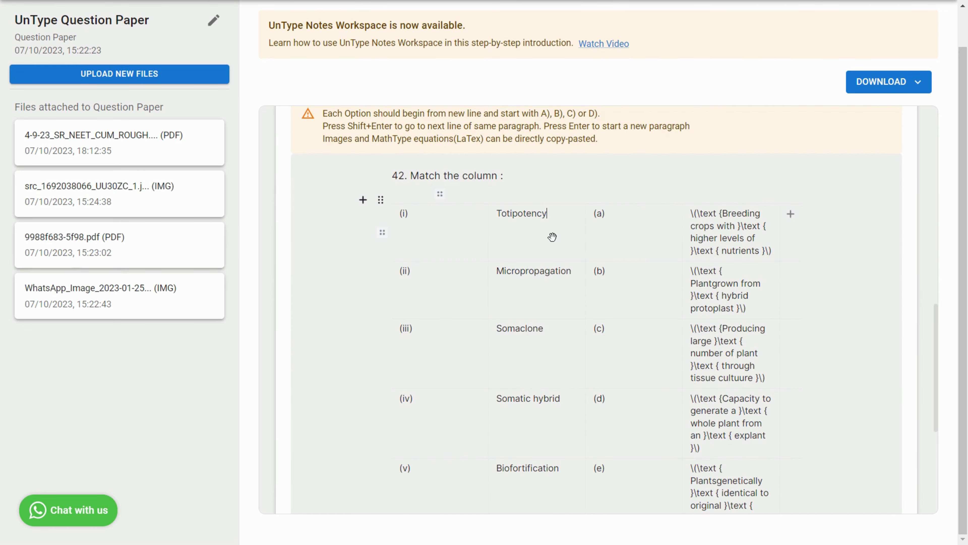
left_click(635, 238)
scroll(534, 252, "down", 1)
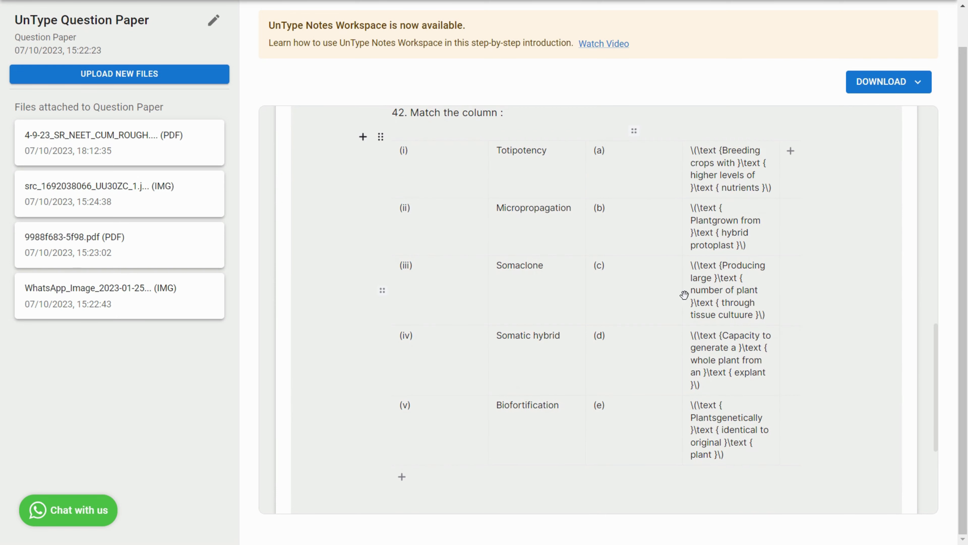
left_click(566, 271)
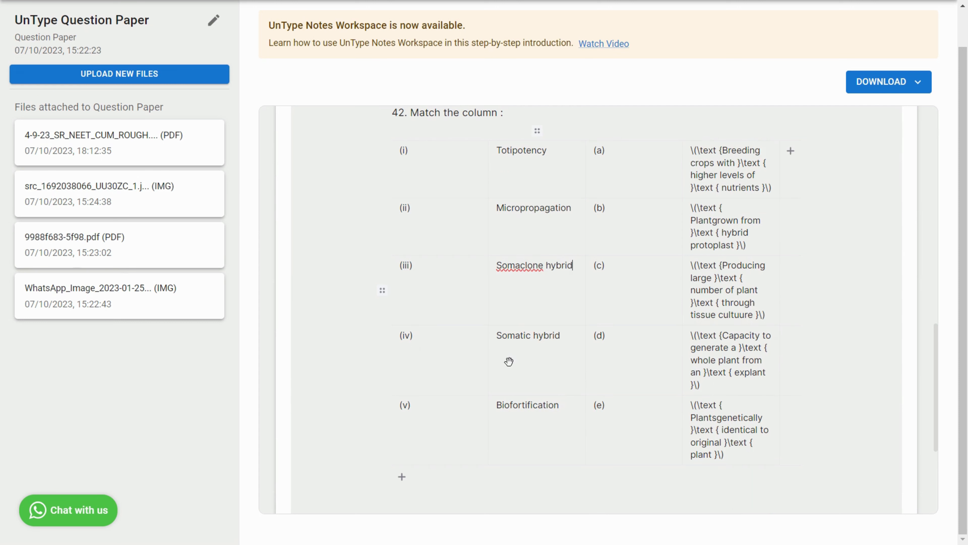
Step: Preview the edited question 3 and save it
scroll(736, 229, "up", 1)
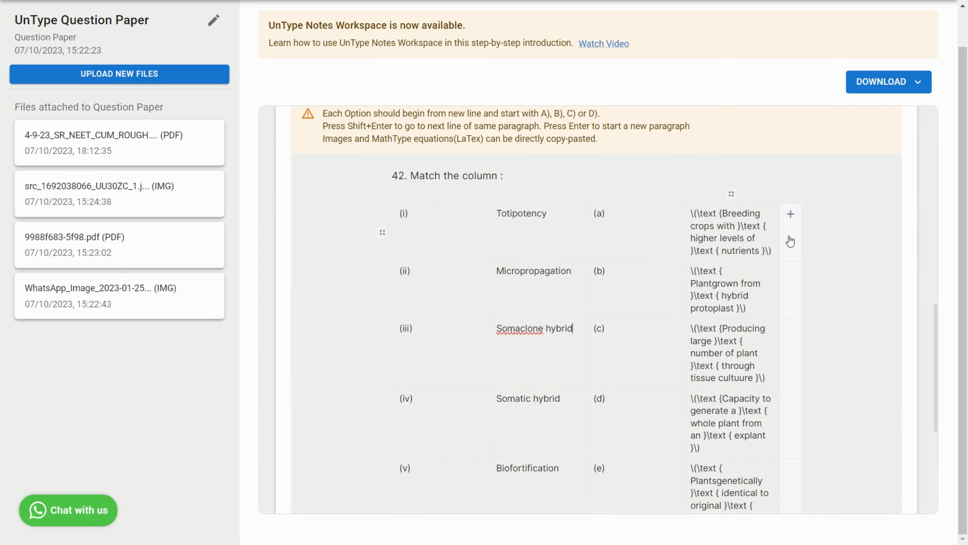
scroll(791, 227, "down", 5)
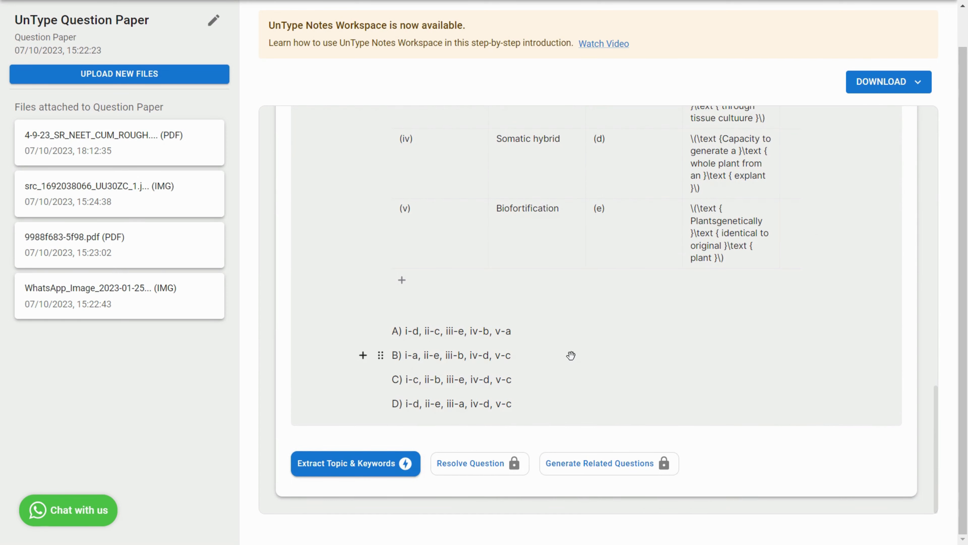
scroll(571, 354, "up", 3)
scroll(570, 355, "up", 6)
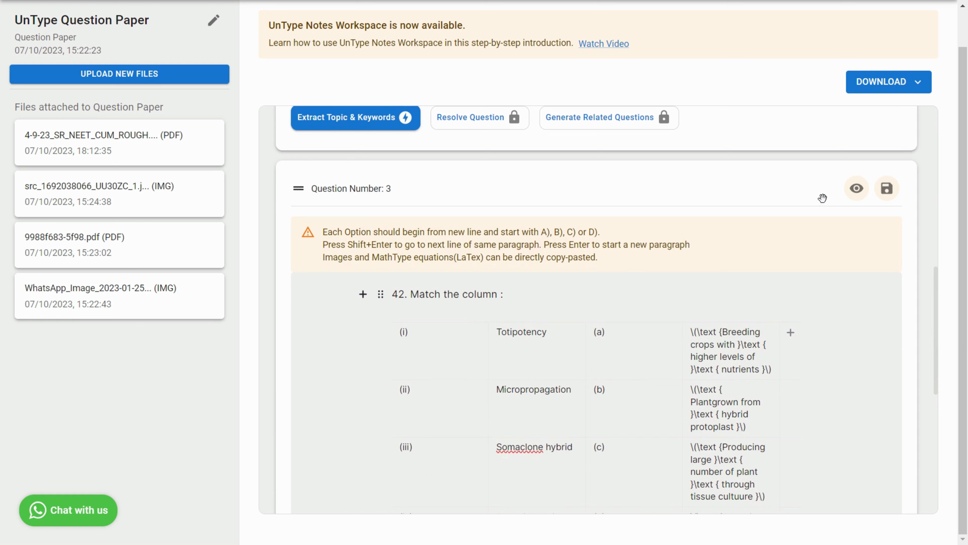
left_click(857, 188)
scroll(745, 236, "down", 3)
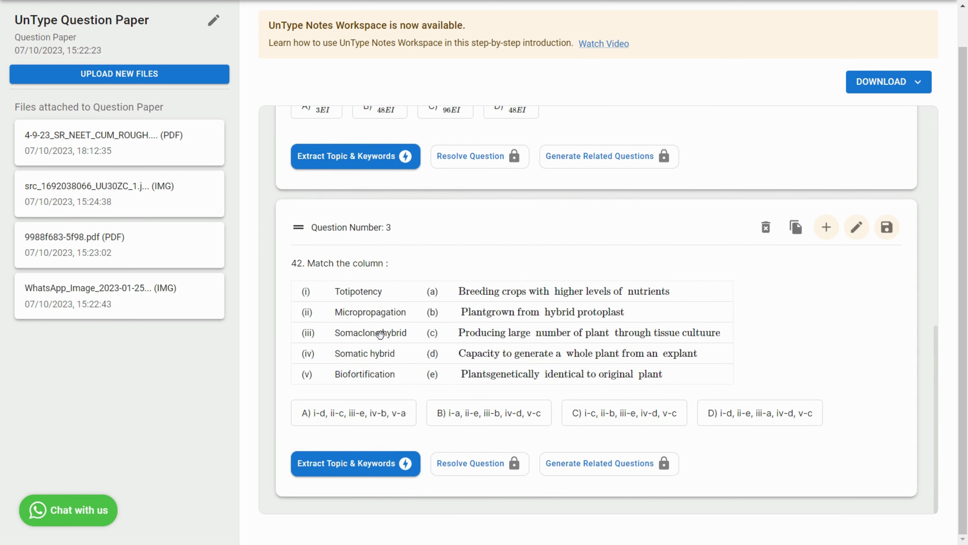
left_click(885, 228)
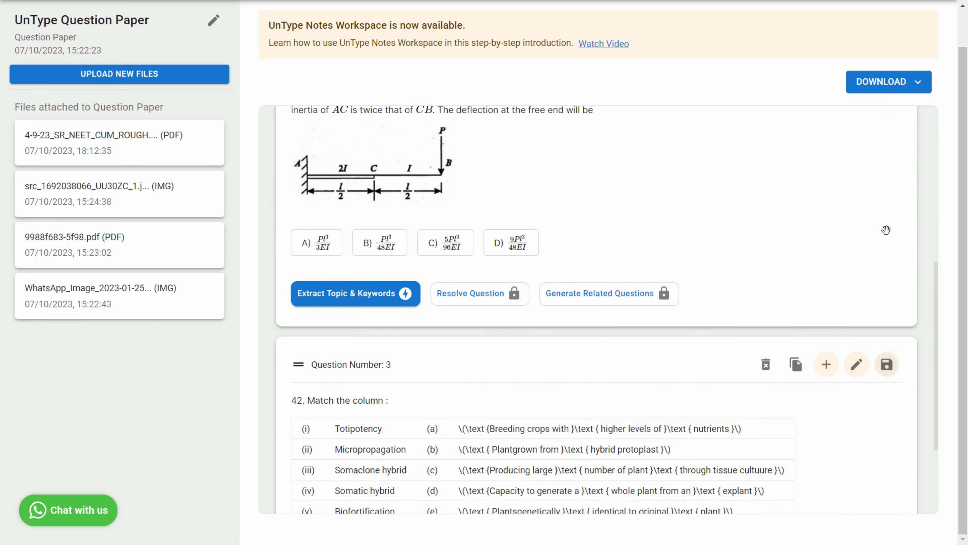
Step: Open question 1 for editing again and place the cursor in its text
scroll(909, 287, "up", 10)
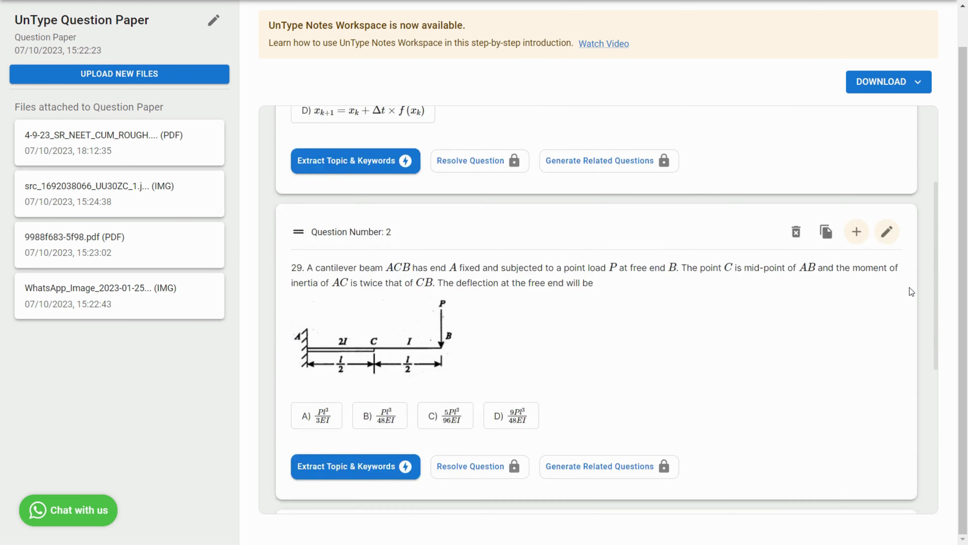
scroll(837, 298, "up", 1)
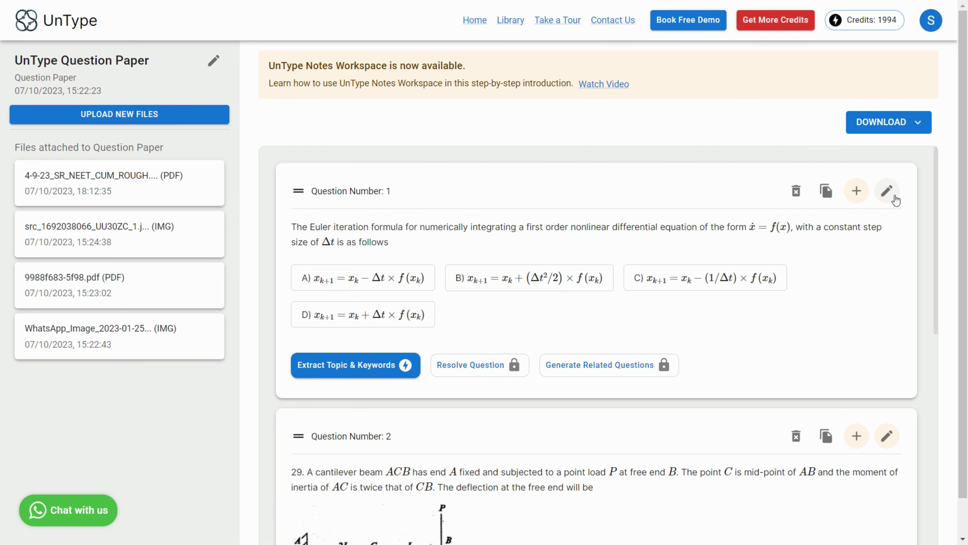
left_click(887, 191)
scroll(586, 282, "down", 1)
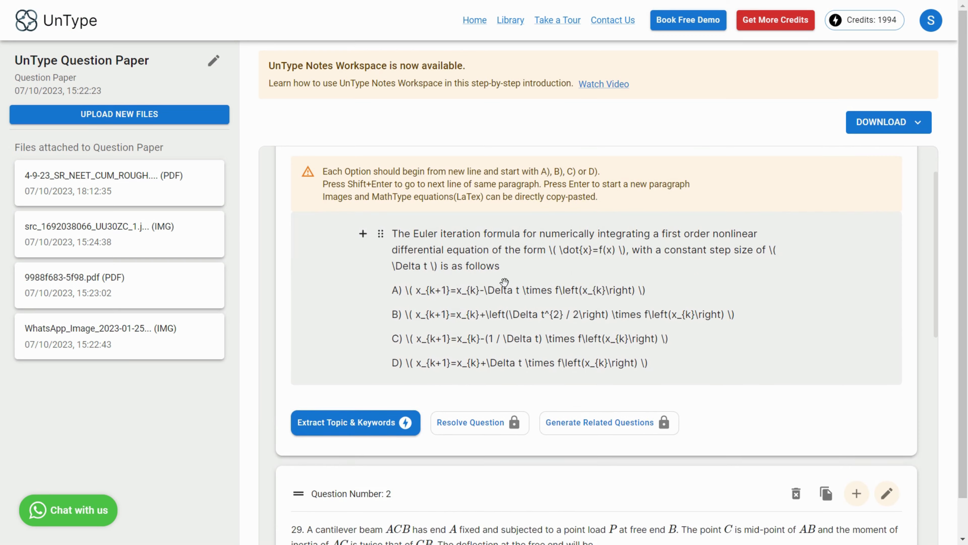
left_click(412, 292)
scroll(613, 263, "up", 1)
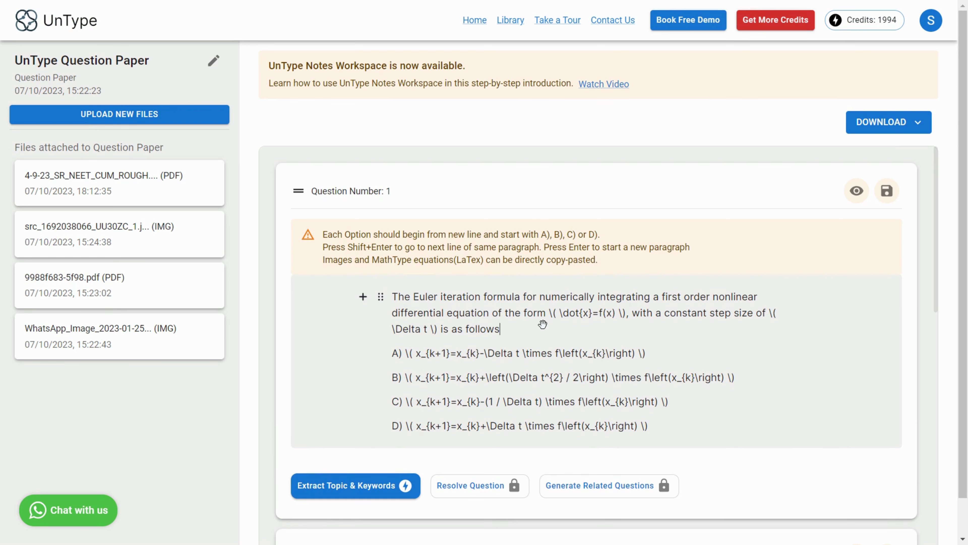
Step: Switch to MathType and set its cut and copy preferences to MathML or TeX using LaTeX 2.09 and later
key("alt+Tab")
left_click(294, 293)
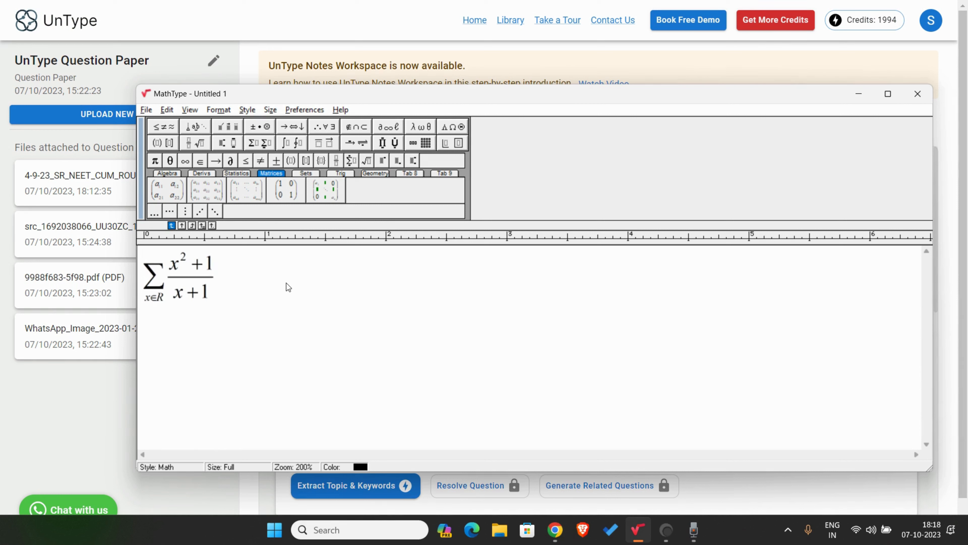
left_click(308, 112)
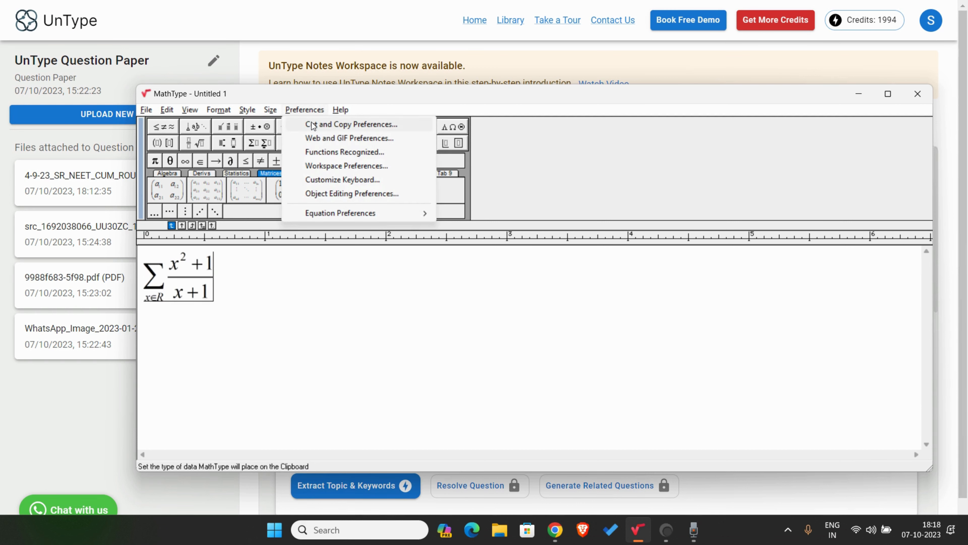
left_click(312, 125)
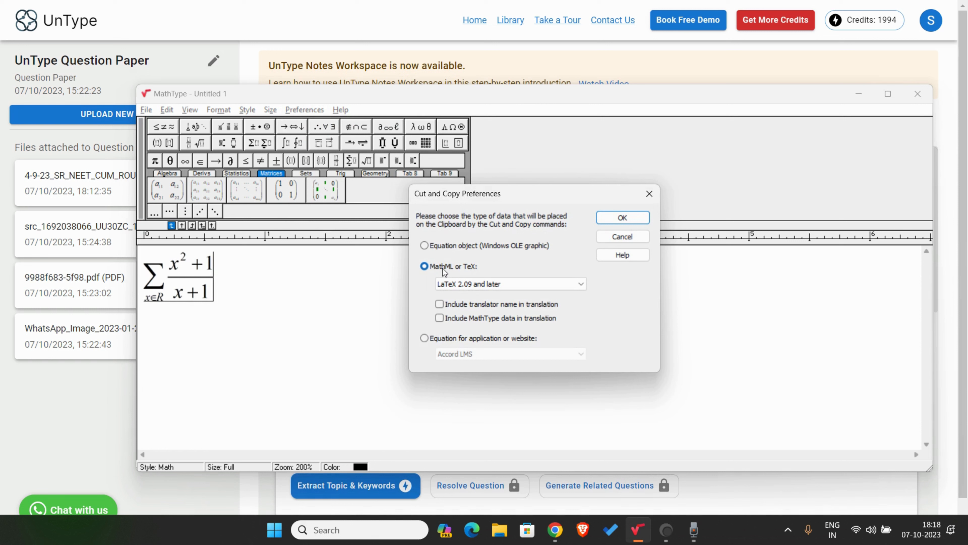
left_click(469, 285)
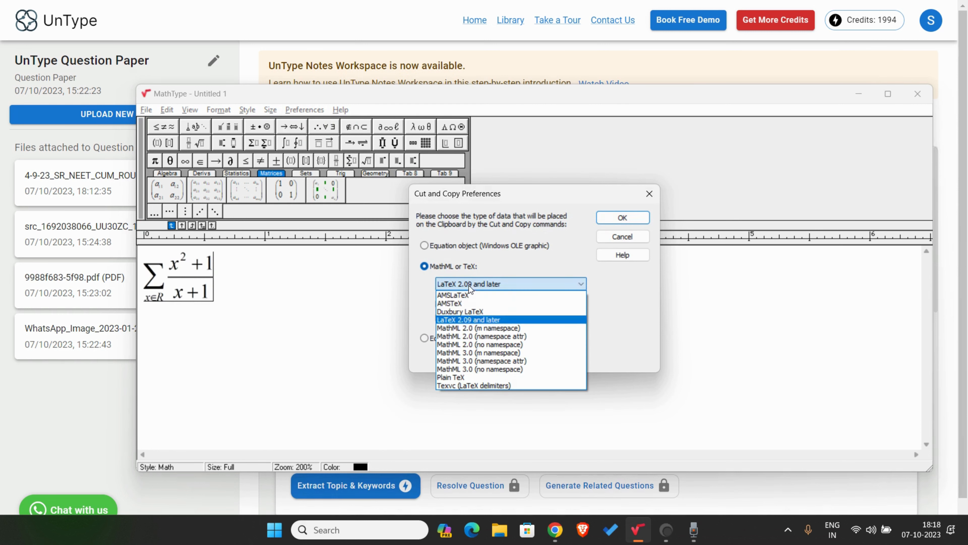
left_click(489, 320)
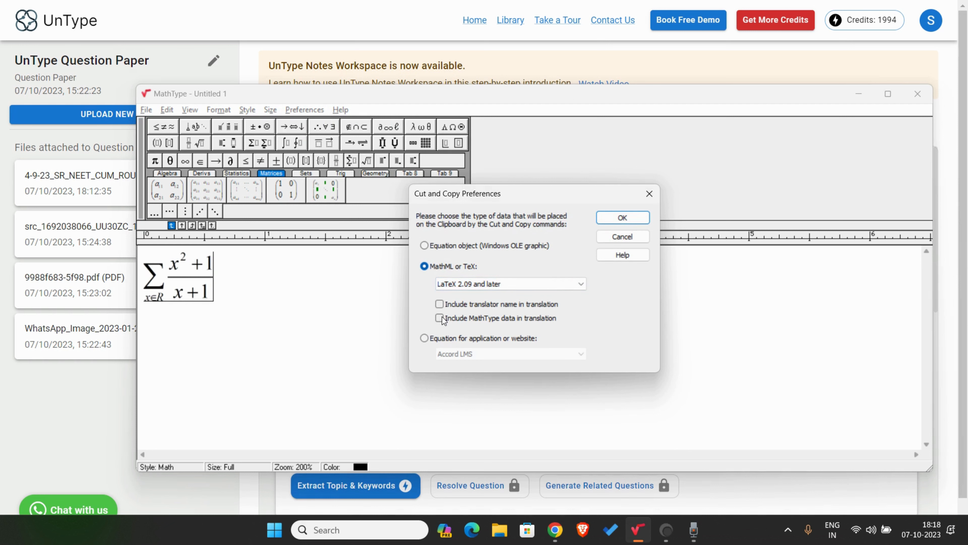
left_click(621, 217)
Step: Copy the summation equation from MathType and paste it on a new line below question 1's text
left_click_drag(325, 294, 132, 277)
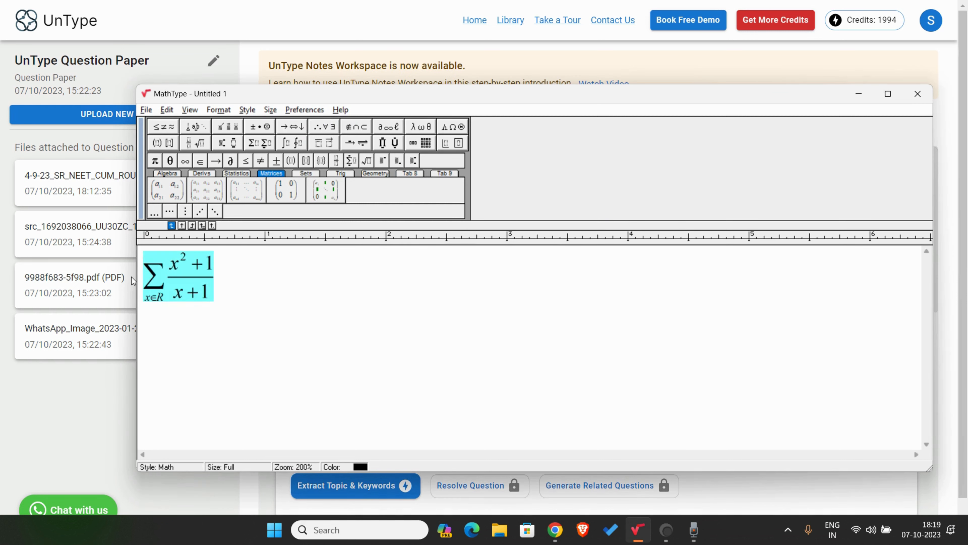
key("ctrl+c")
left_click(91, 393)
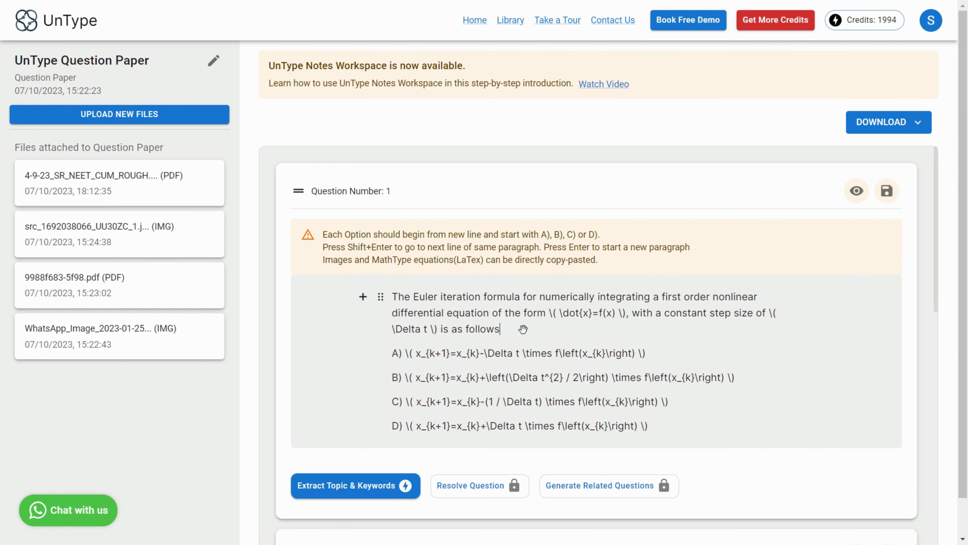
key("Return")
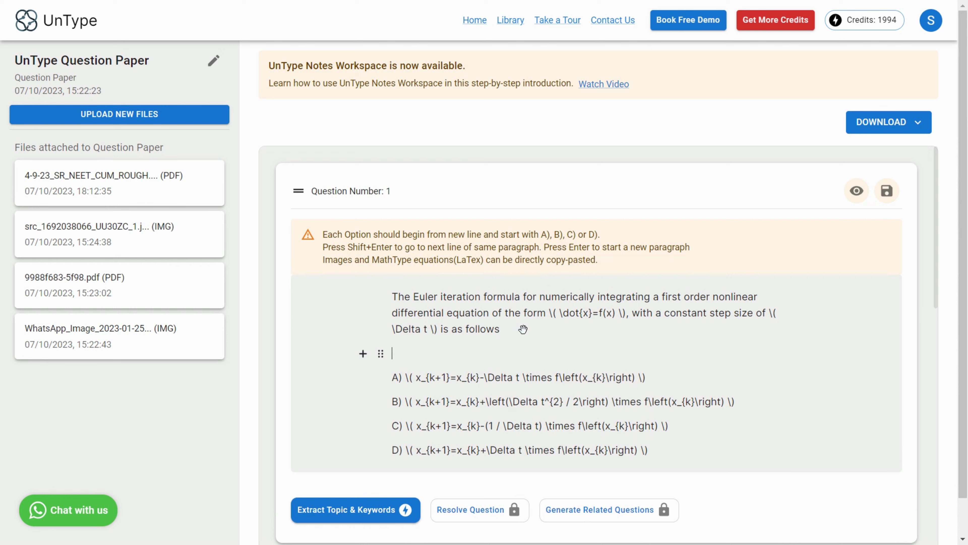
key("ctrl+v")
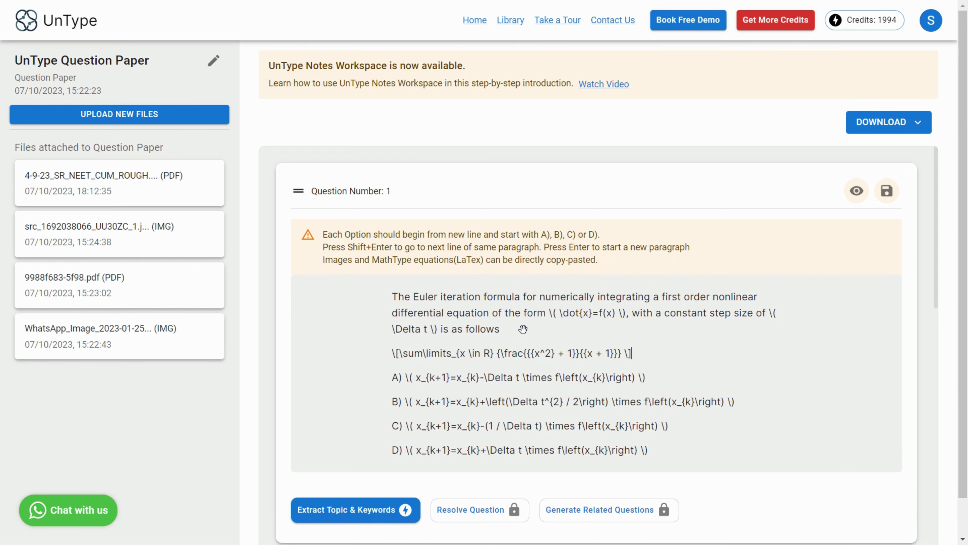
Step: Preview question 1 with the pasted equation and save it
left_click(856, 190)
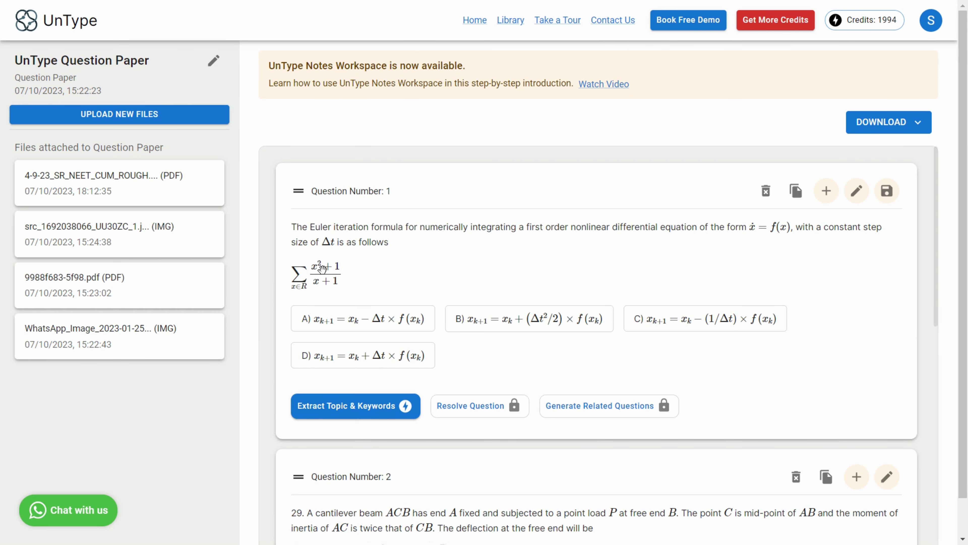
left_click(887, 201)
left_click(887, 200)
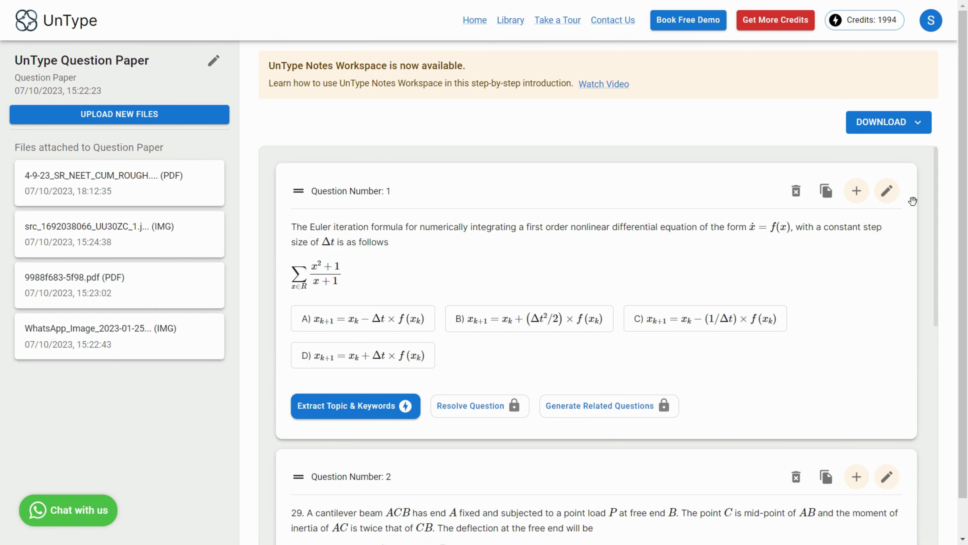
Step: Reopen question 1 for editing and break its first line before the word "nonlinear"
left_click(887, 191)
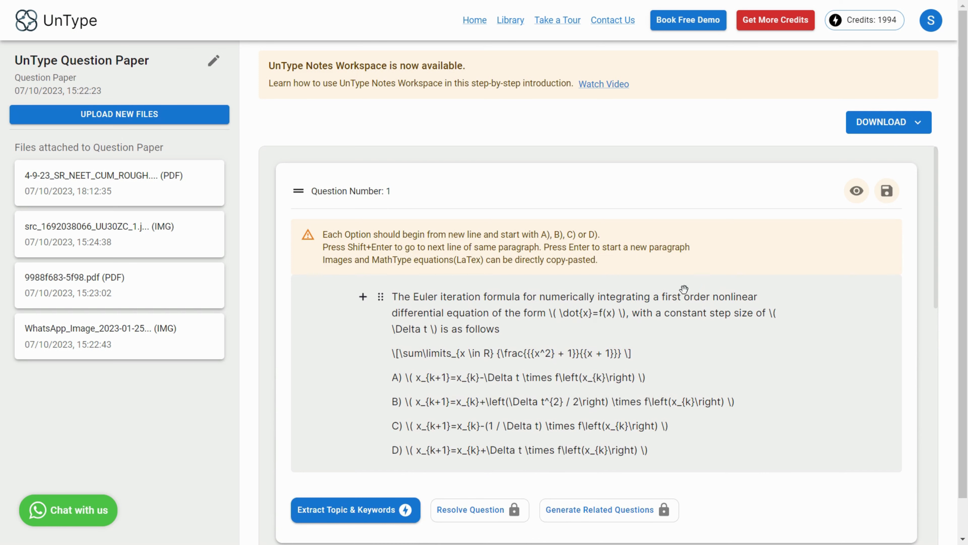
left_click(689, 298)
key("Right")
key("Right")
left_click(380, 298)
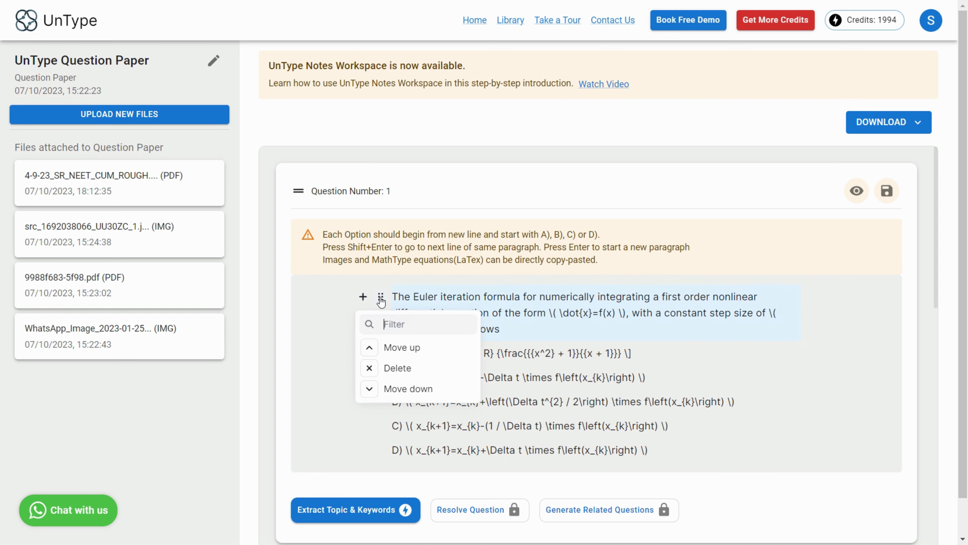
left_click(546, 321)
left_click(711, 297)
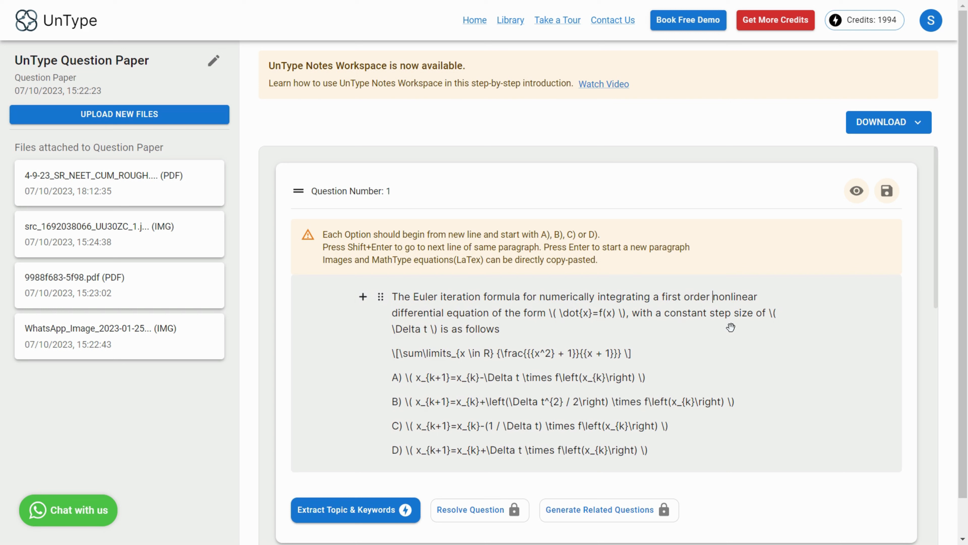
key("Return")
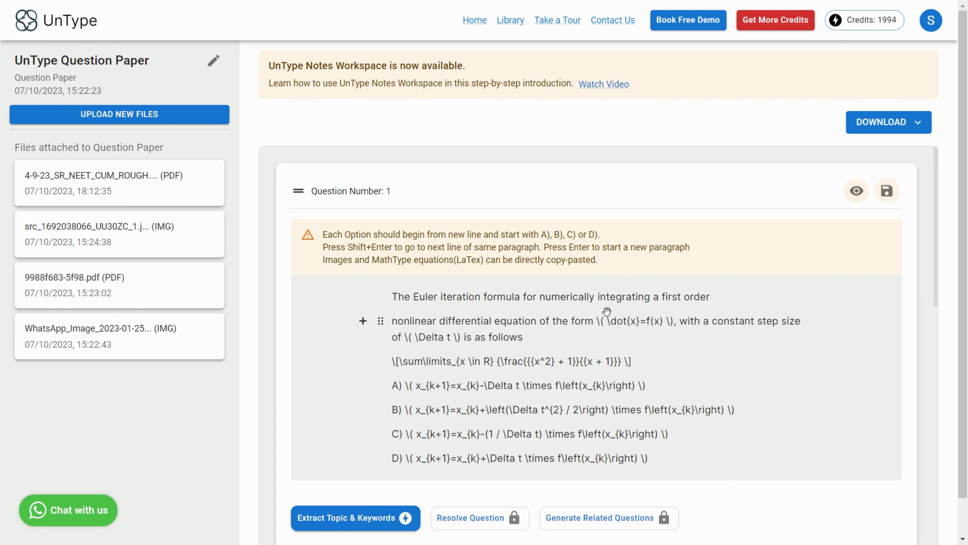
Step: Preview the edited question 1 and save it
left_click(577, 296)
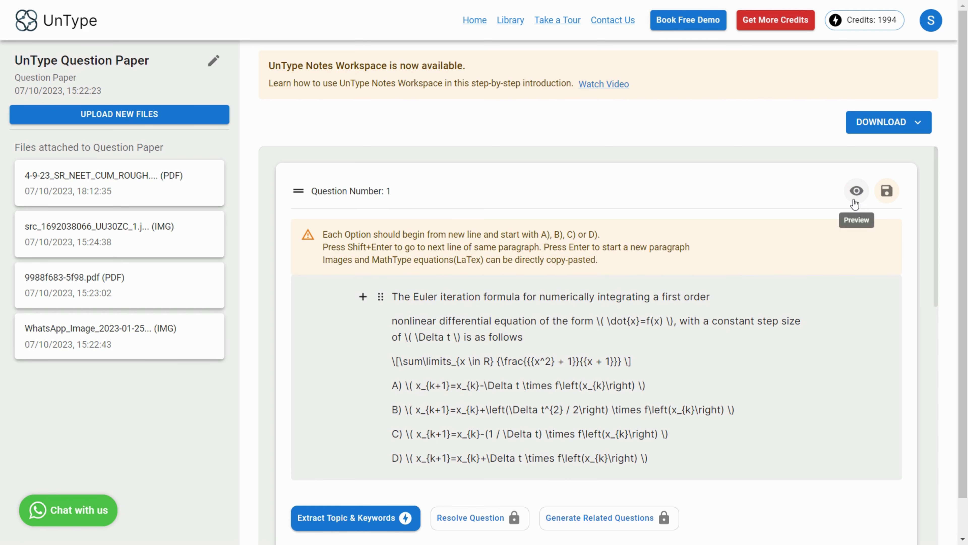
left_click(856, 192)
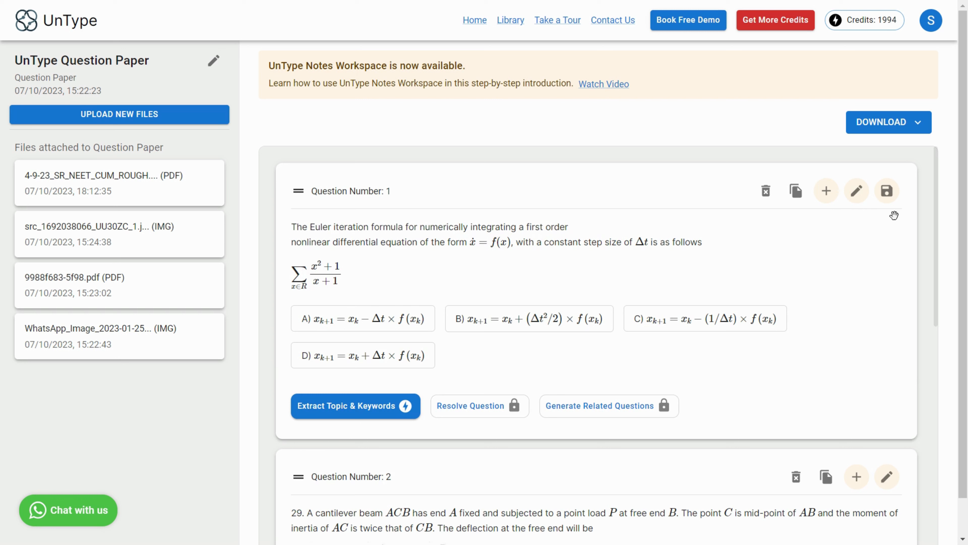
left_click(887, 192)
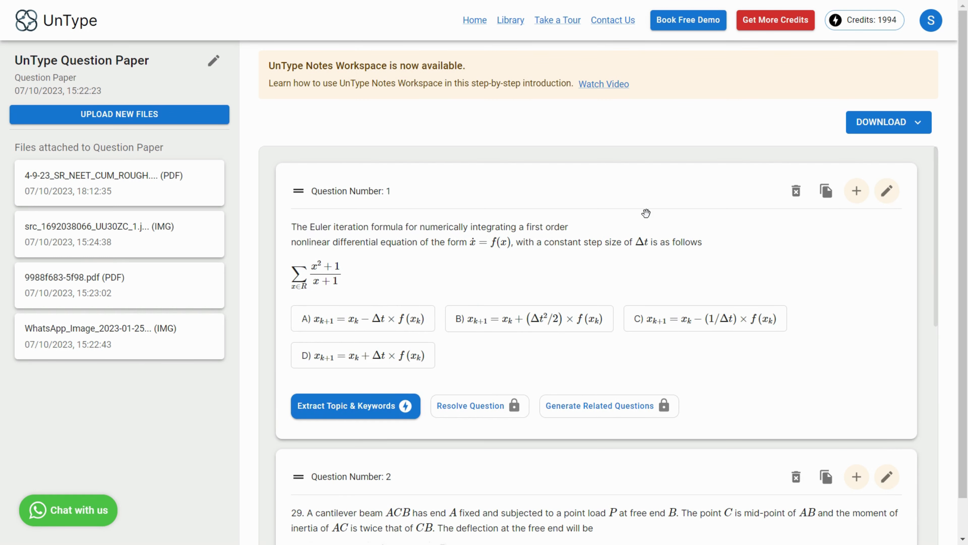
Step: Add a new blank question below question 1
scroll(645, 214, "down", 10)
scroll(646, 213, "up", 5)
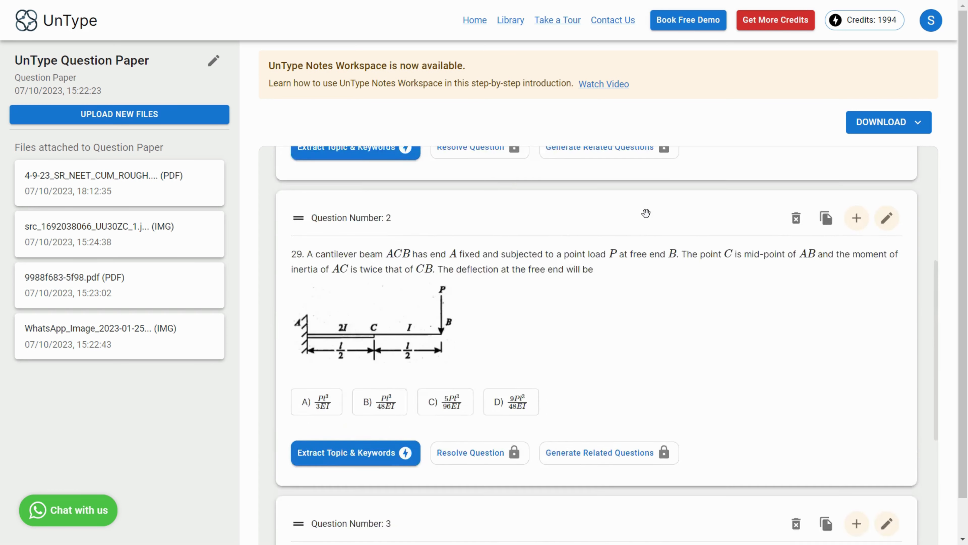
scroll(645, 213, "up", 5)
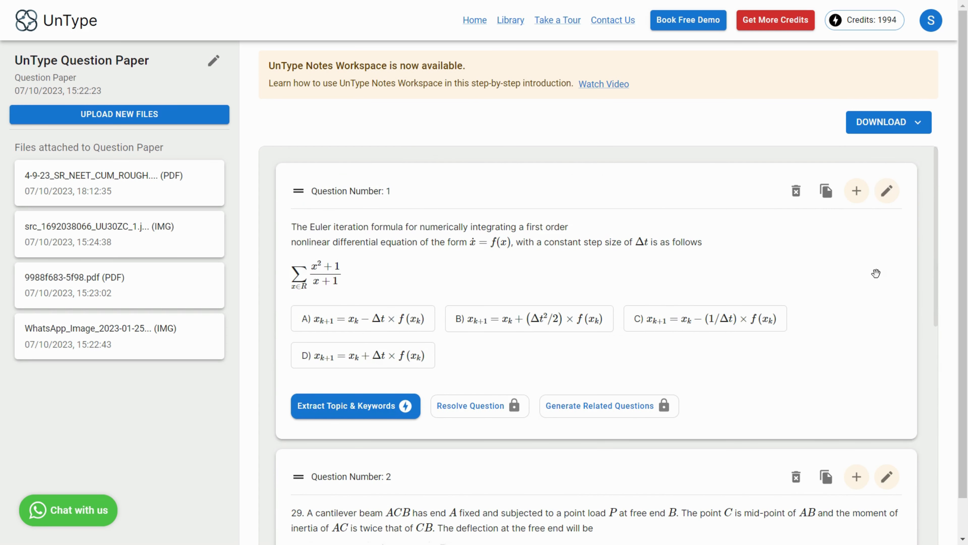
left_click(856, 192)
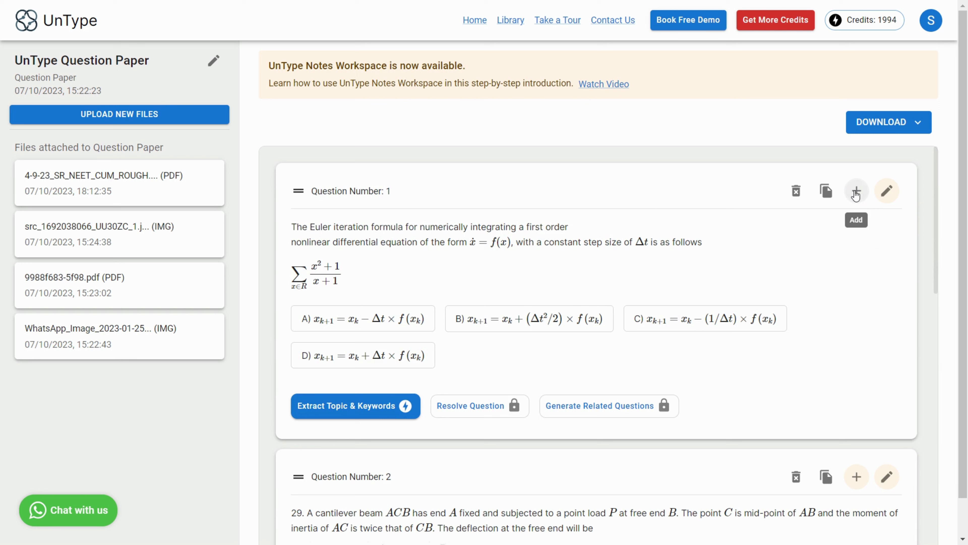
Step: Open the new question 2 for editing and enter the question text "Test Question"
scroll(720, 387, "down", 2)
scroll(530, 383, "down", 2)
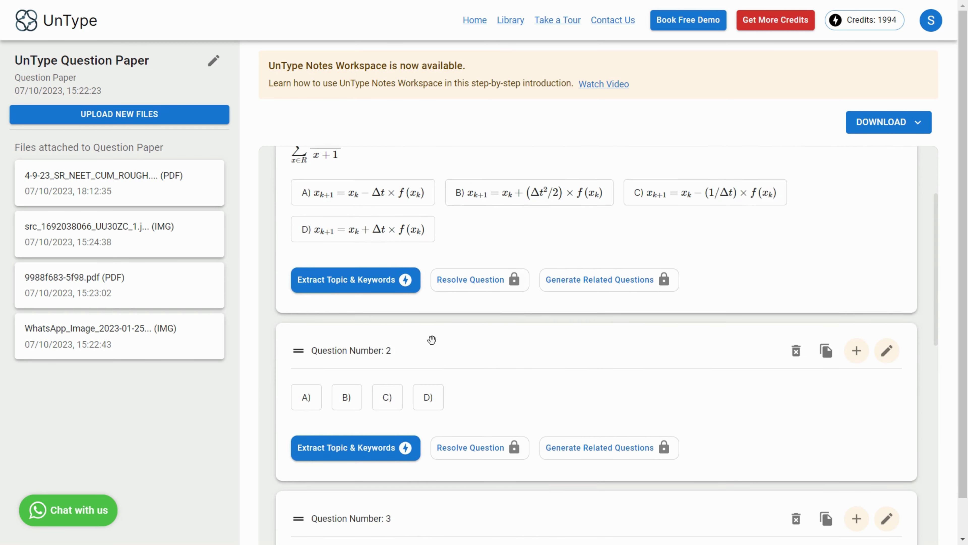
left_click(887, 351)
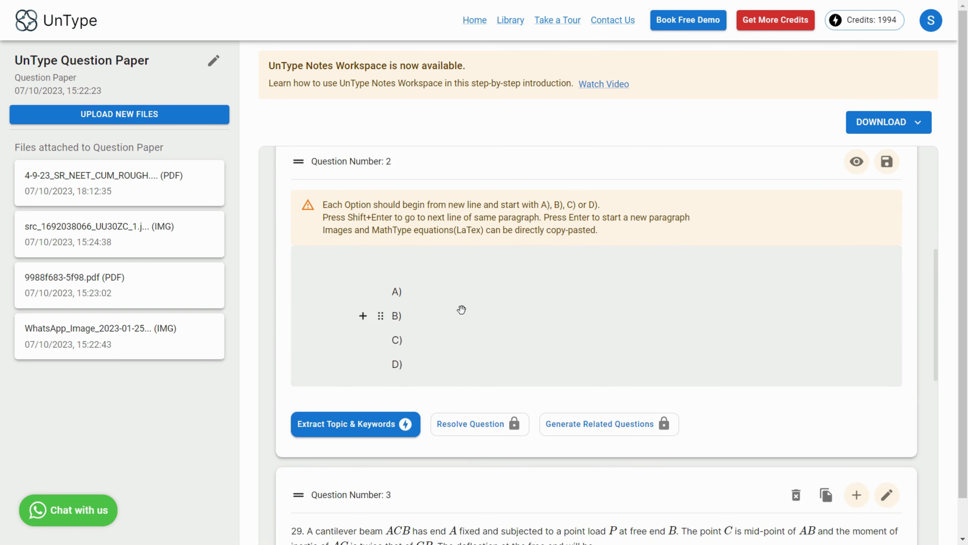
type("Test Question")
Step: Fill in the four options as Option A, Option B, Option C and Option D
left_click(448, 291)
type("Op")
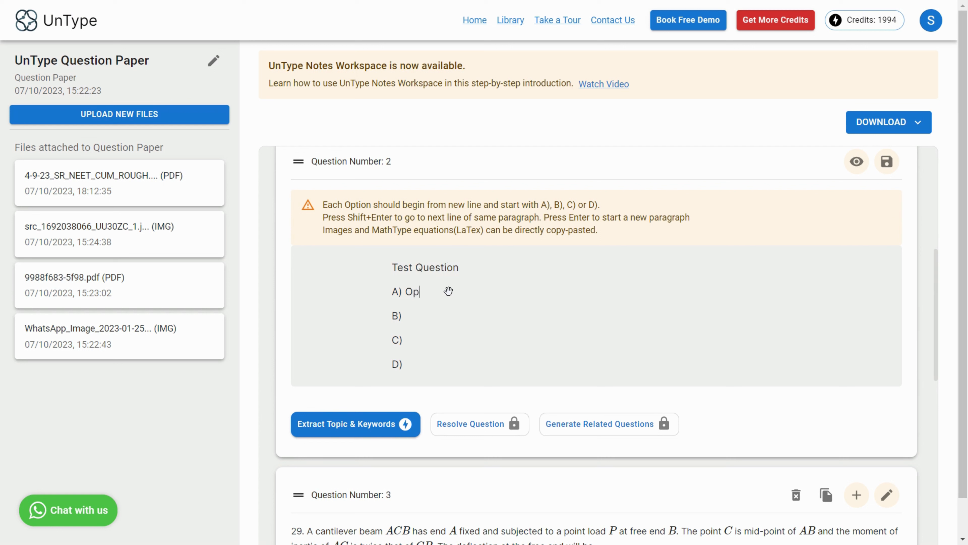
type("tion A")
left_click(442, 310)
type("Opti")
type("on ")
type("B")
left_click(443, 340)
type("Option C")
left_click(441, 365)
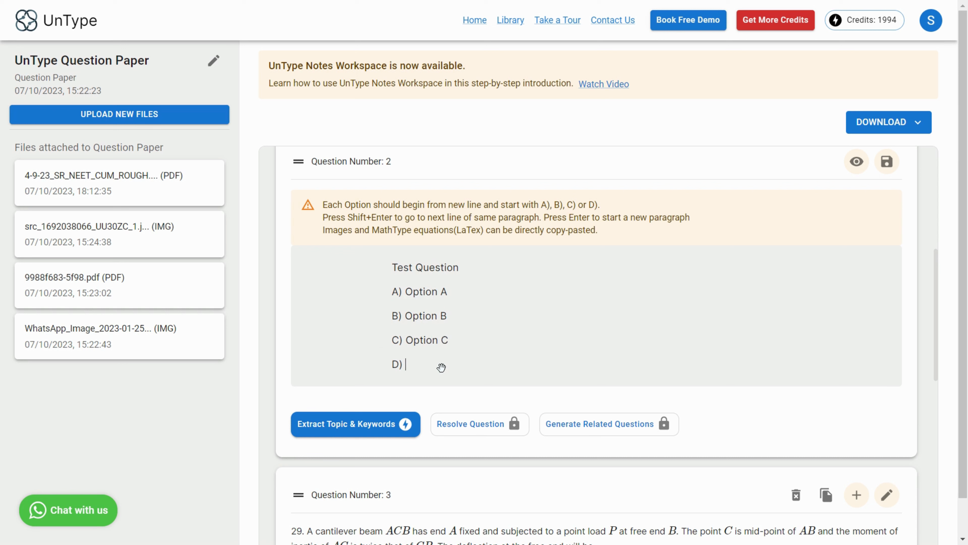
type("Option D")
Step: Preview the new question 2 and save it
left_click(858, 172)
scroll(514, 286, "up", 3)
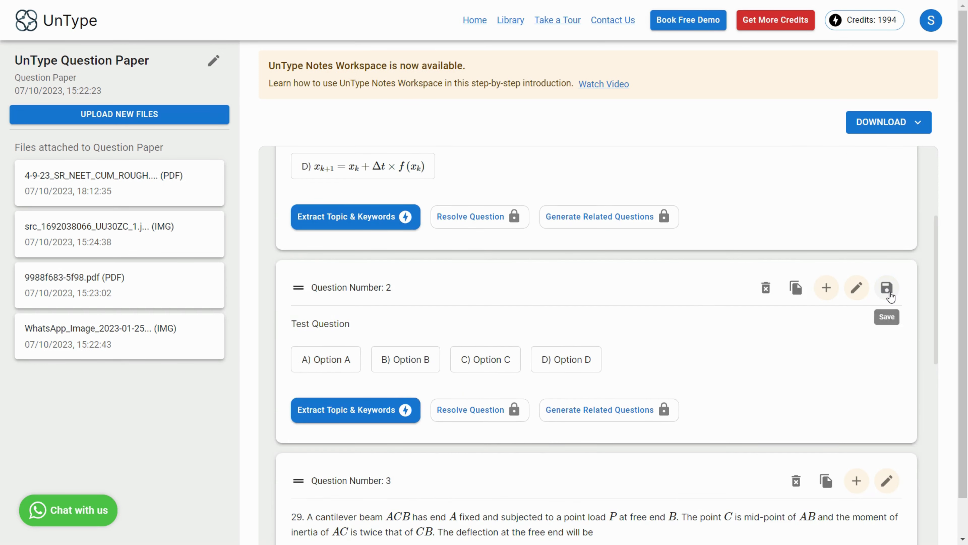
left_click(888, 292)
Step: Review the edited questions in the paper and the available download formats
scroll(626, 284, "up", 4)
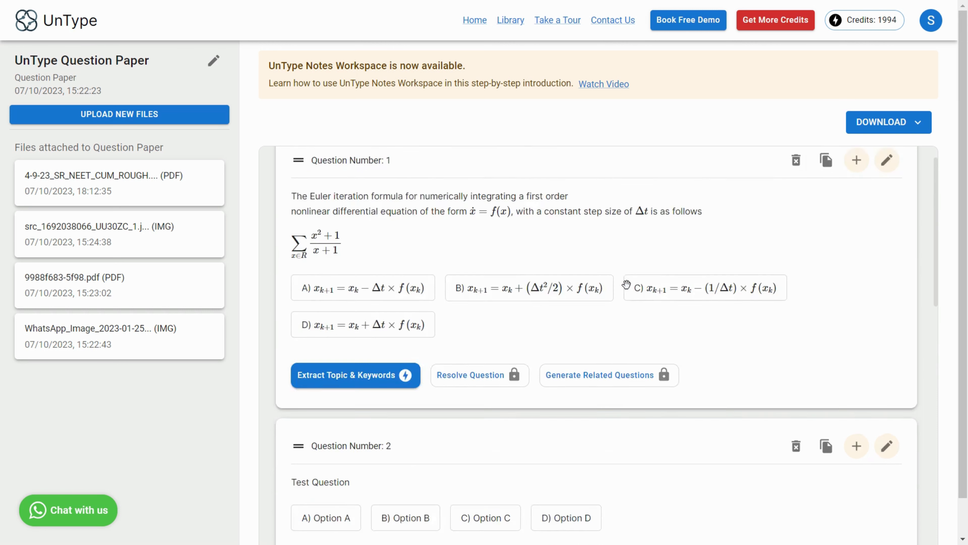
scroll(626, 284, "down", 15)
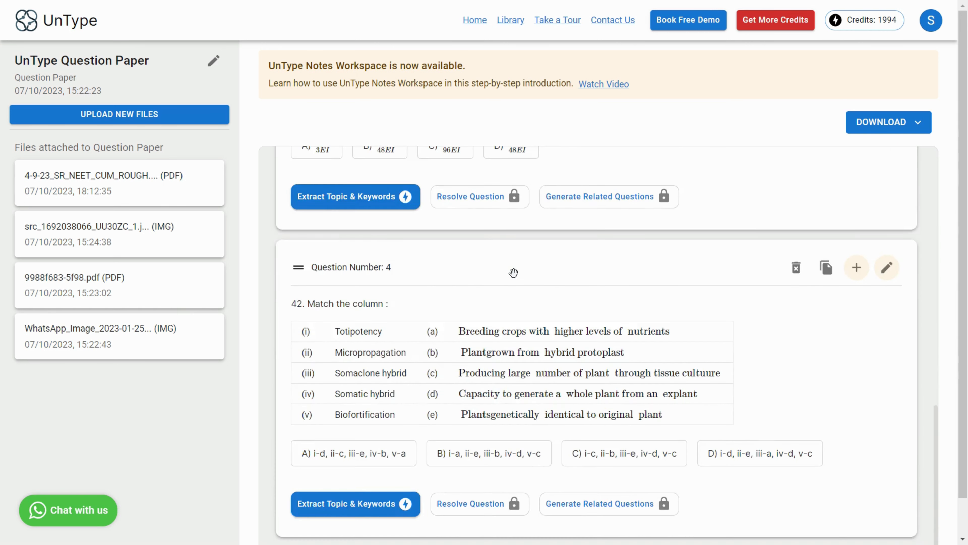
scroll(513, 272, "up", 12)
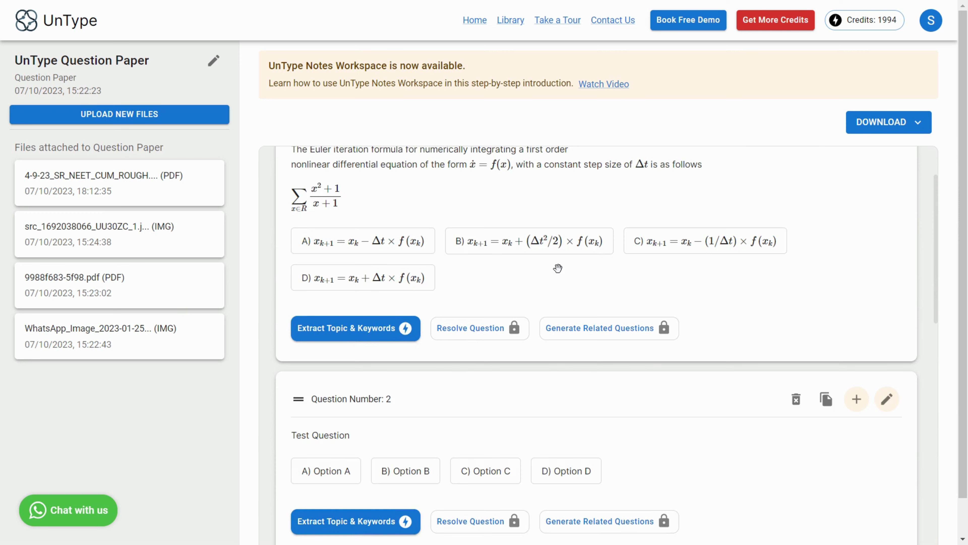
scroll(557, 268, "up", 2)
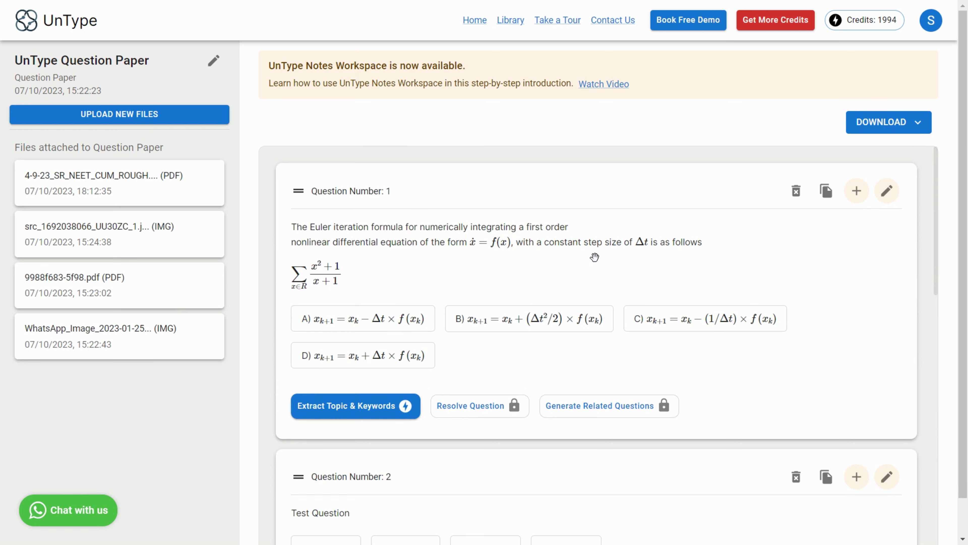
left_click(888, 123)
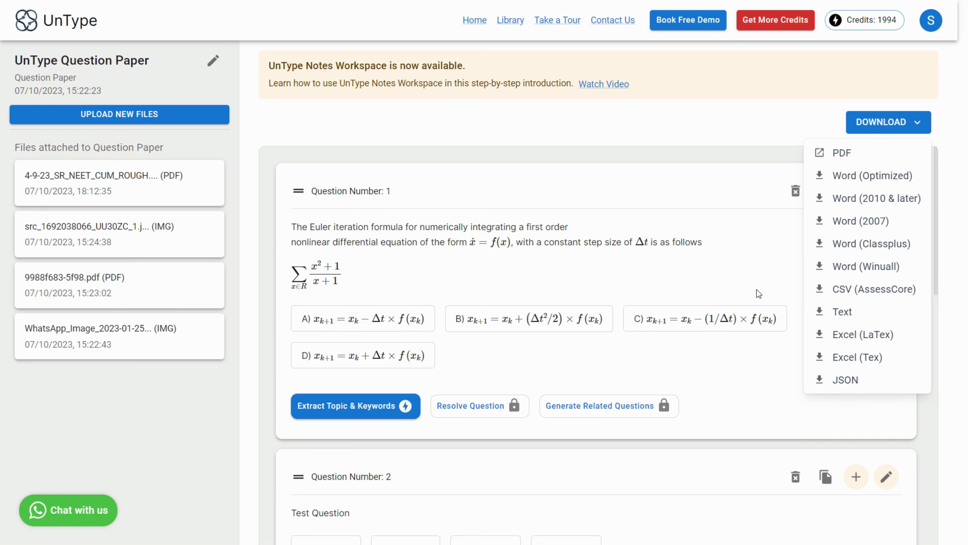
left_click(720, 135)
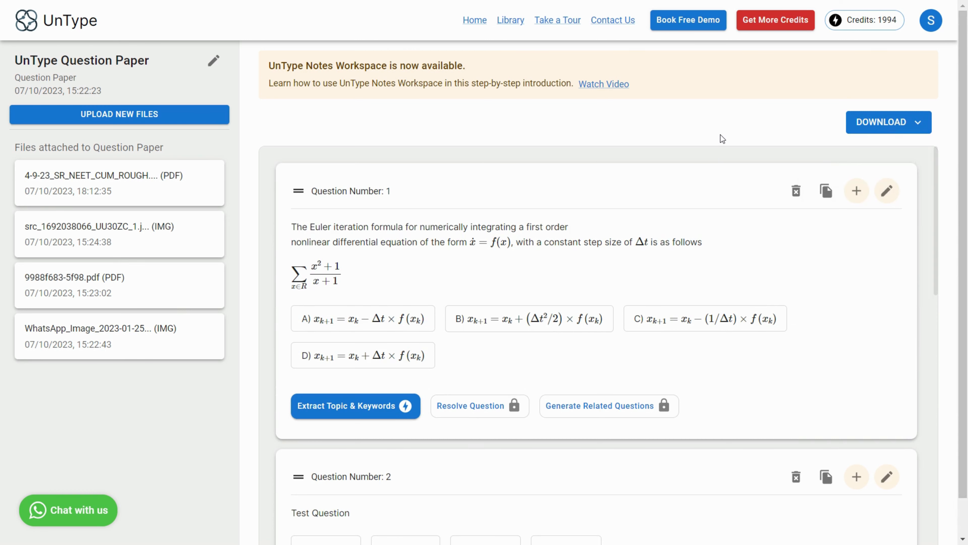
scroll(720, 135, "down", 1)
scroll(638, 229, "down", 5)
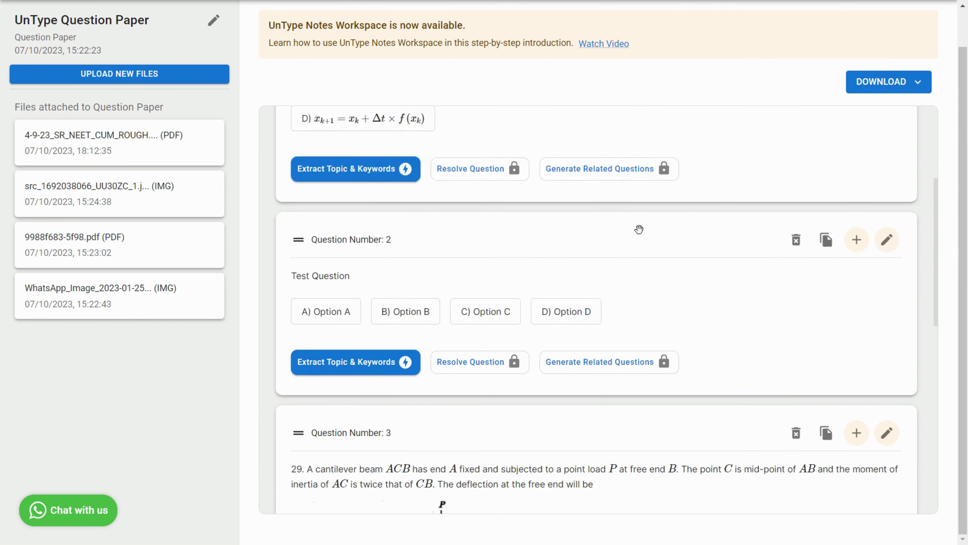
scroll(639, 229, "up", 5)
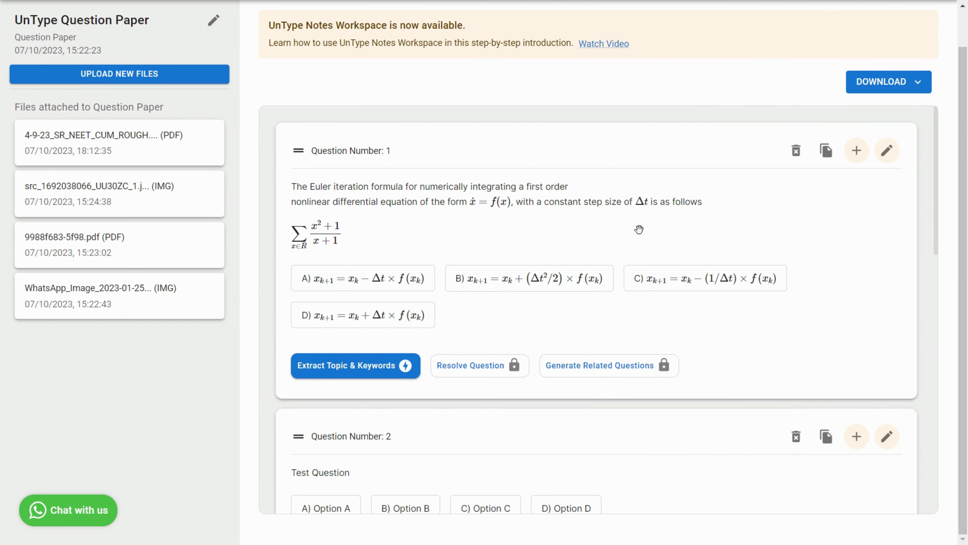